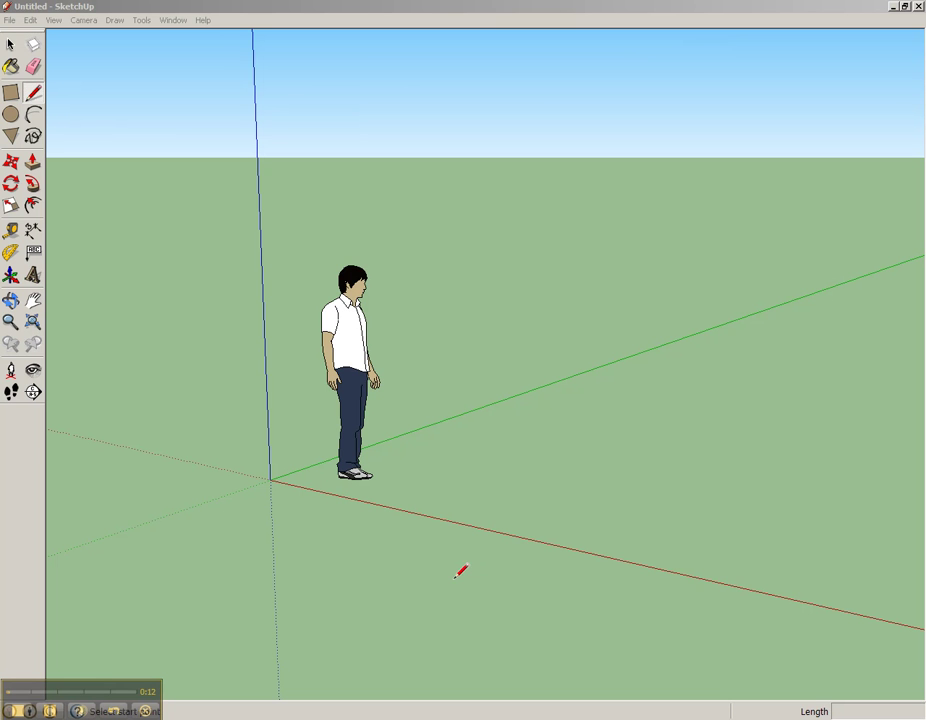
- Draw a rectangle about 2' 3 3/4" by 2' 10 5/8" on the ground beside the standing figure
left_click(10, 301)
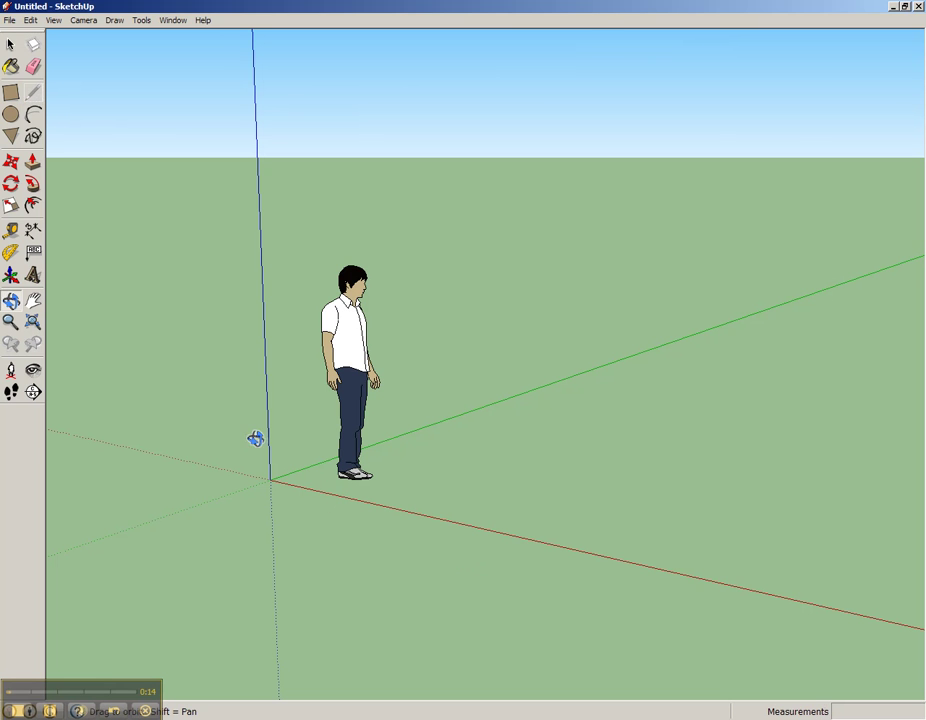
left_click_drag(364, 527, 579, 591)
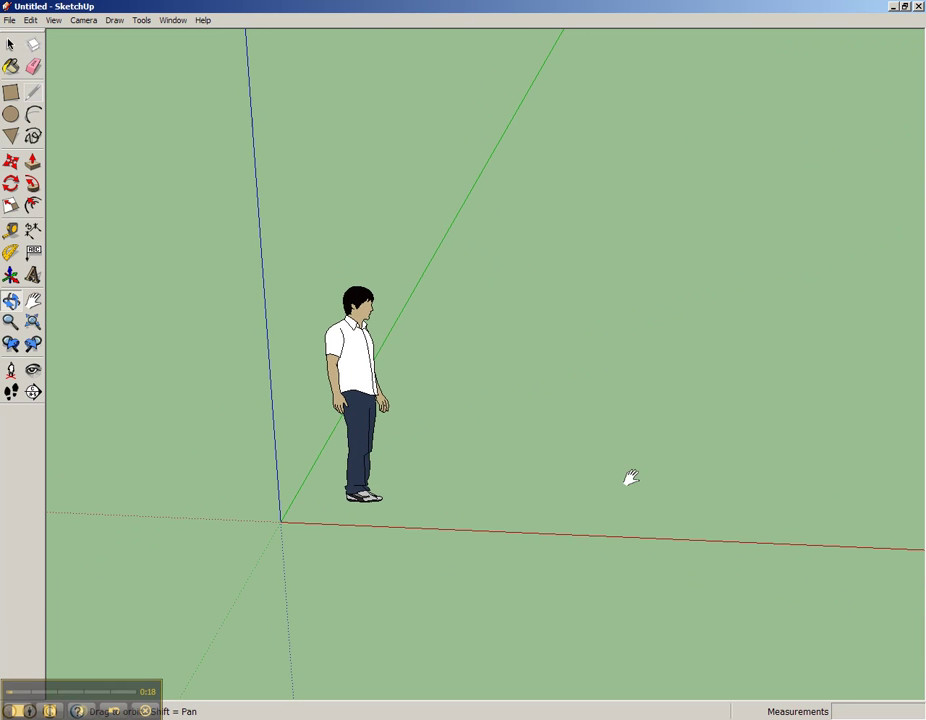
left_click_drag(630, 480, 508, 496, "shift")
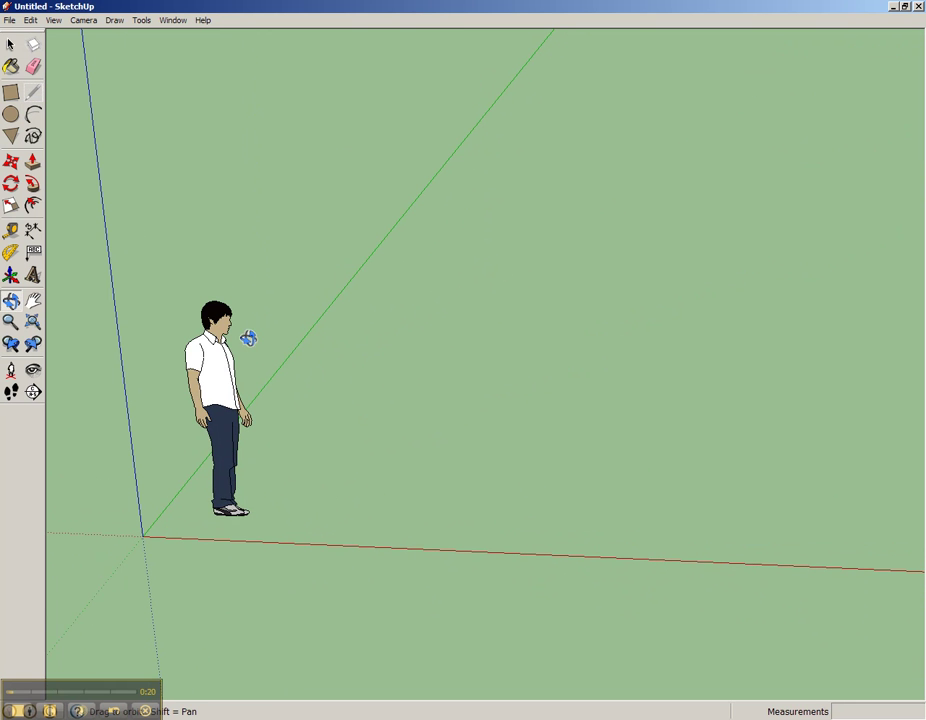
left_click(14, 96)
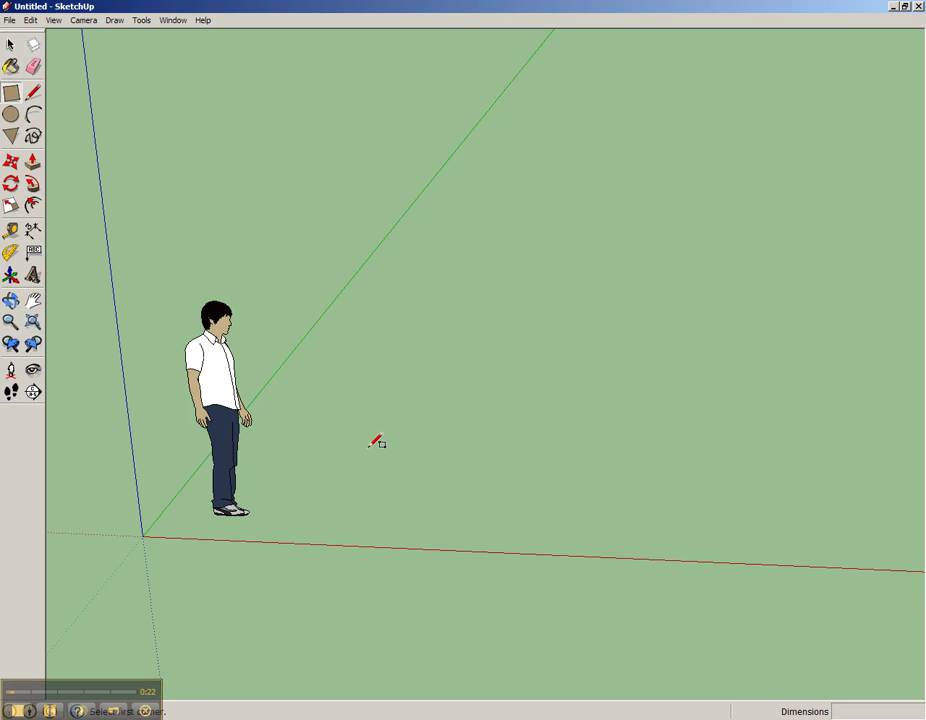
left_click(404, 418)
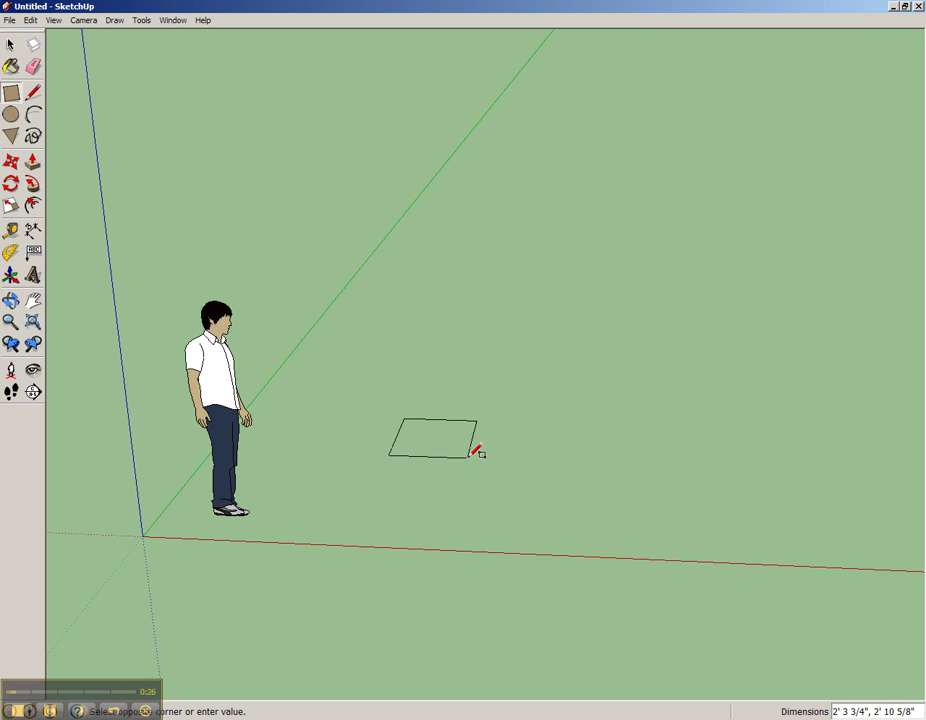
left_click(475, 455)
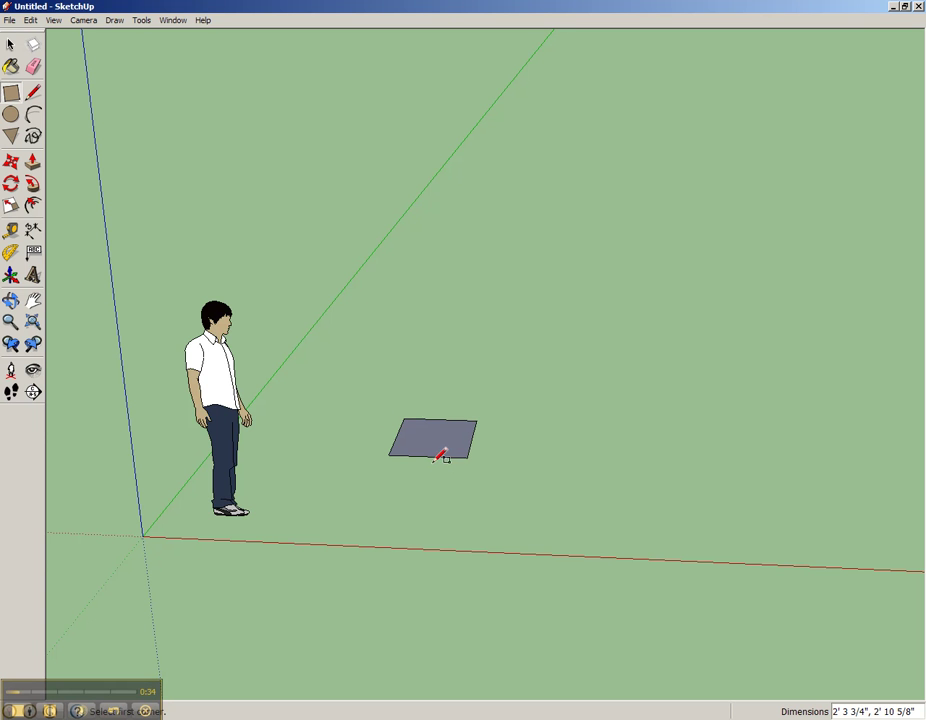
- Push/Pull the ground rectangle up by about 2 1/2" to form the seat slab
scroll(440, 455, "up", 2)
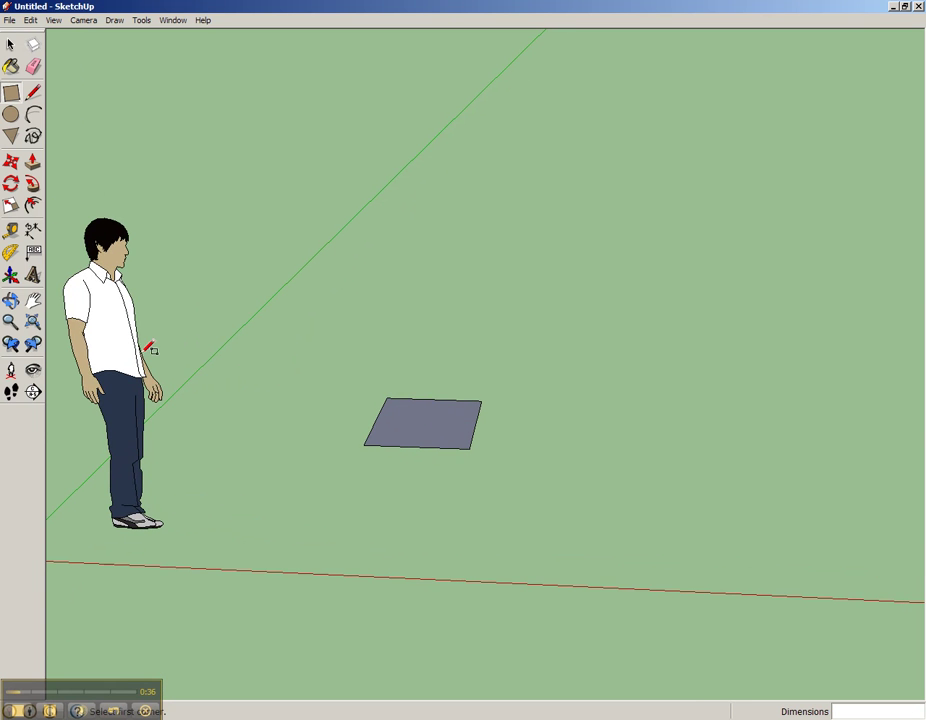
left_click(32, 166)
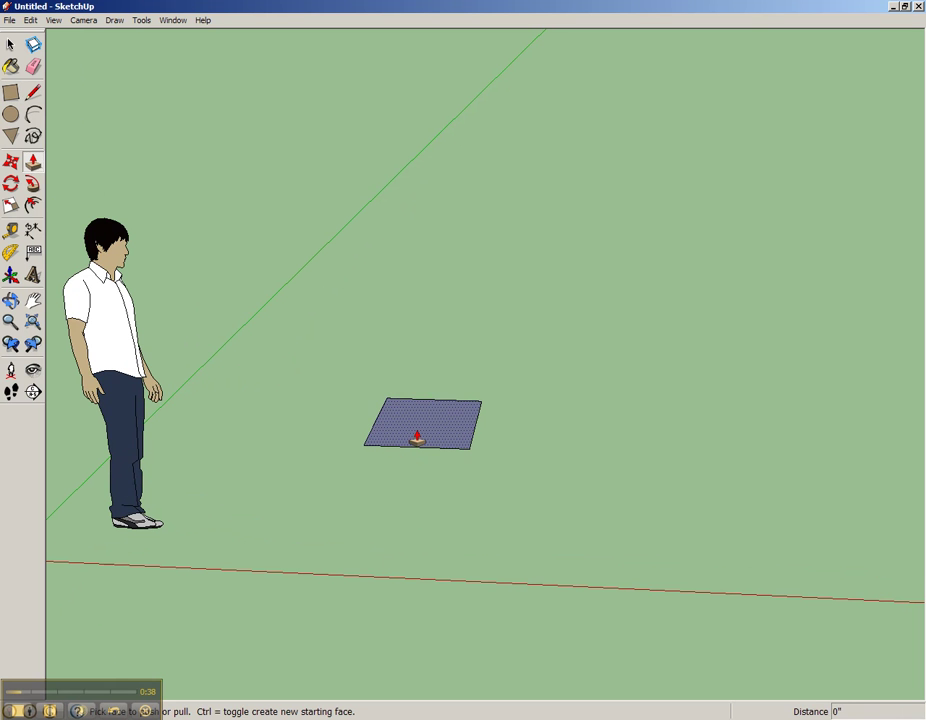
left_click(417, 438)
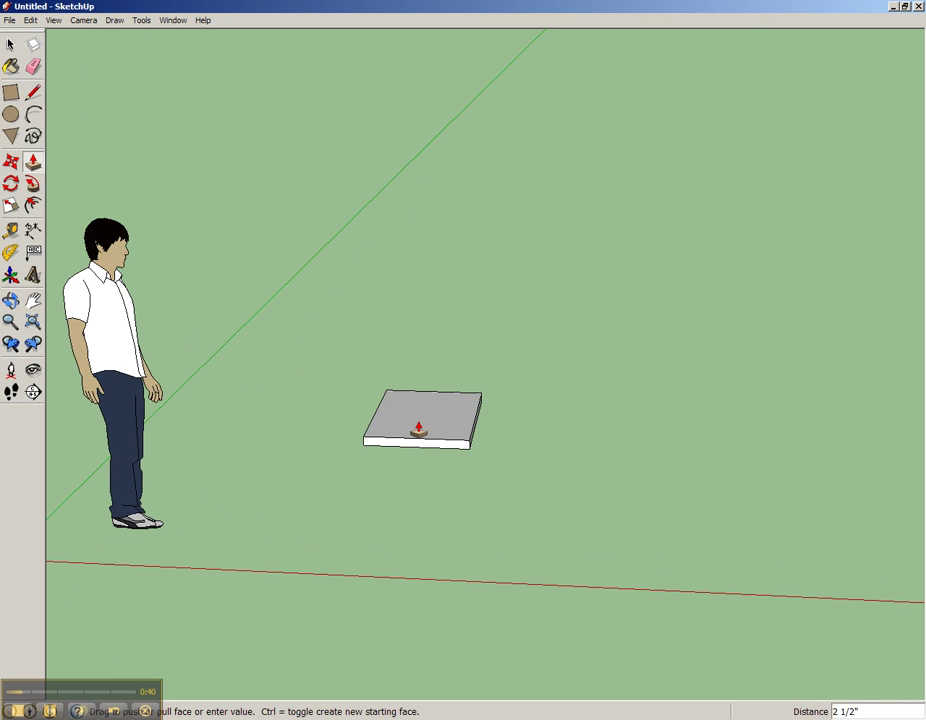
left_click(420, 430)
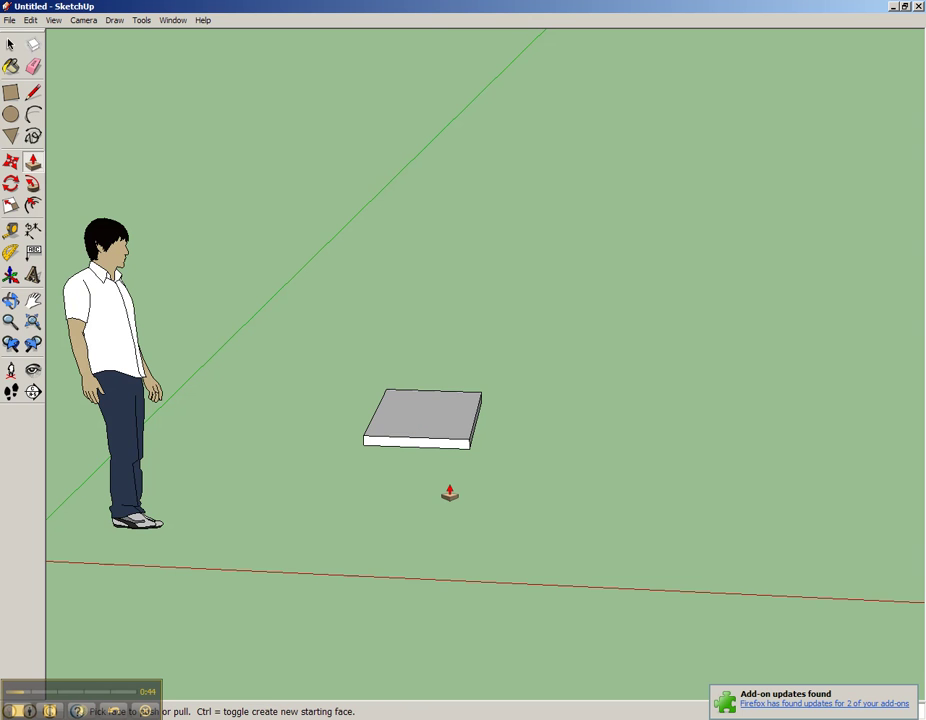
- Draw a line about 2' 3 11/16" long across the seat's top face, parallel to and near its back edge
scroll(450, 492, "up", 3)
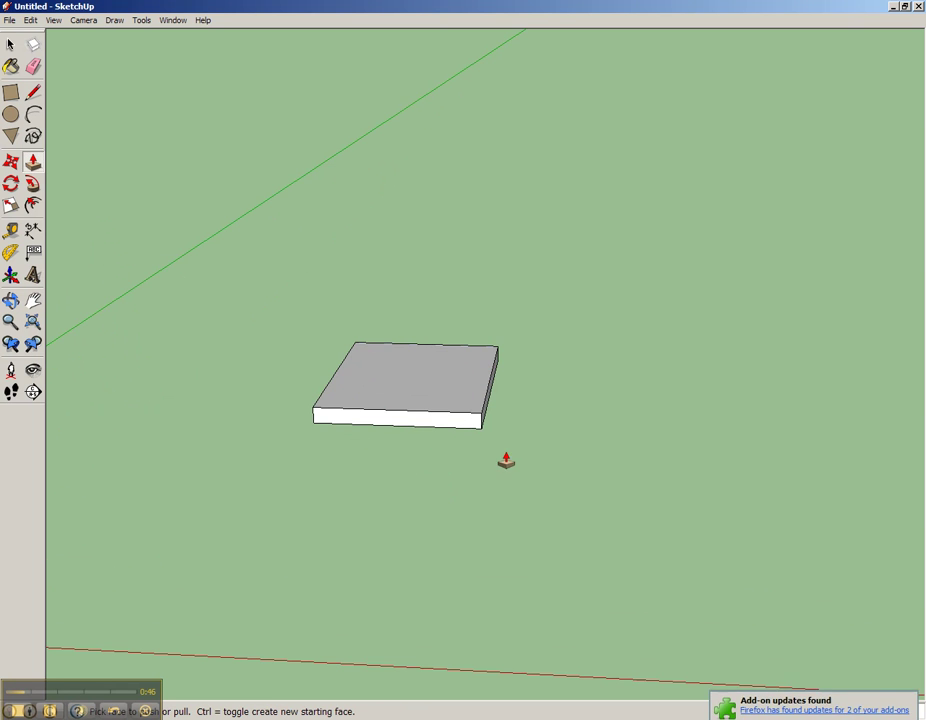
left_click(10, 300)
left_click_drag(310, 411, 244, 506)
left_click_drag(456, 457, 393, 502)
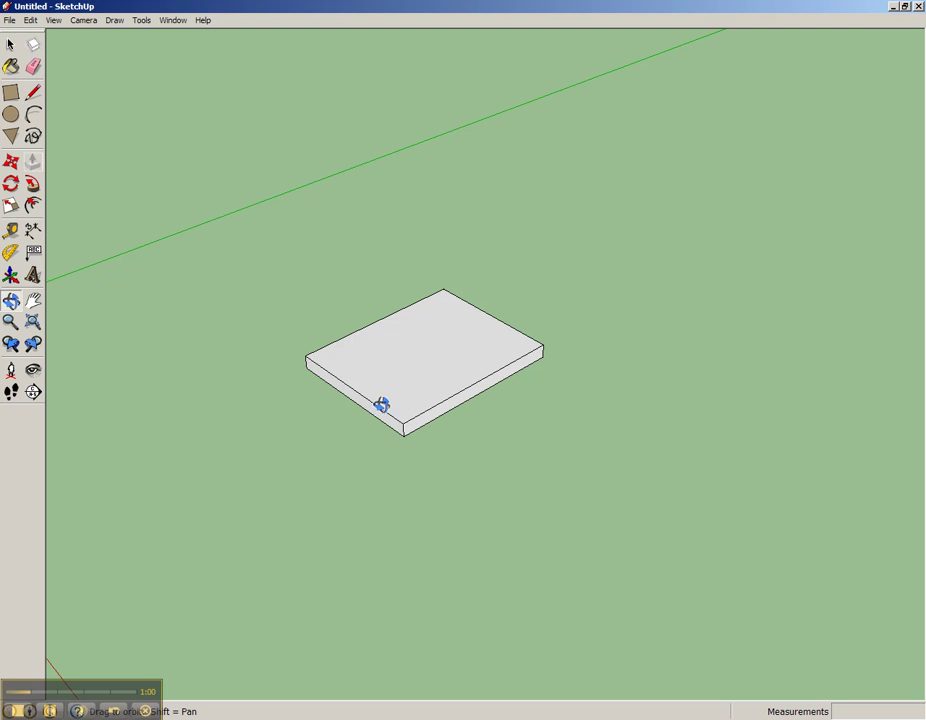
left_click(34, 95)
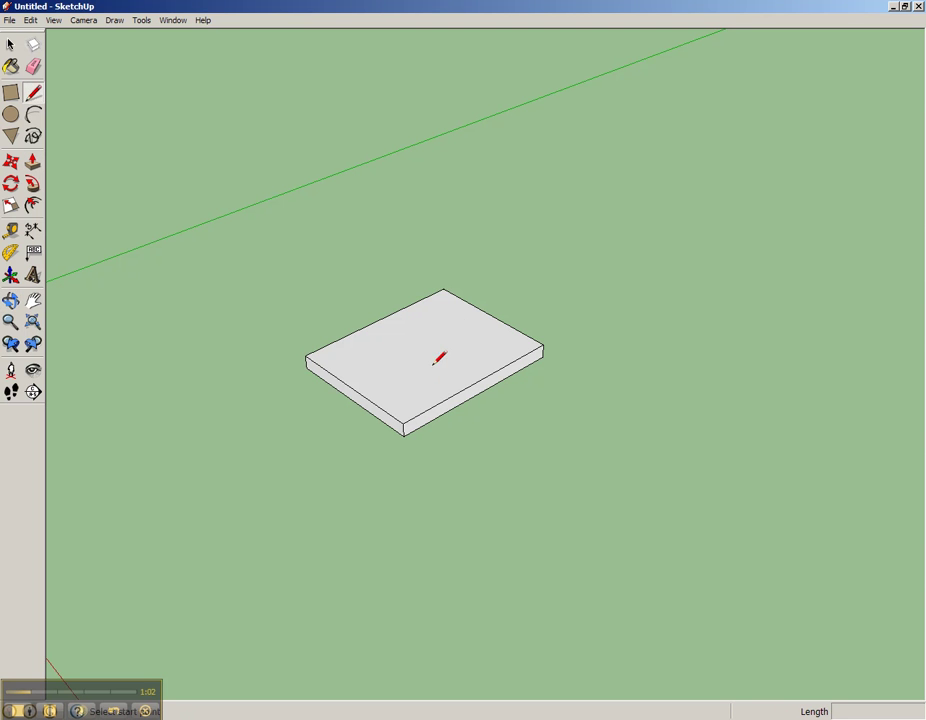
left_click(424, 298)
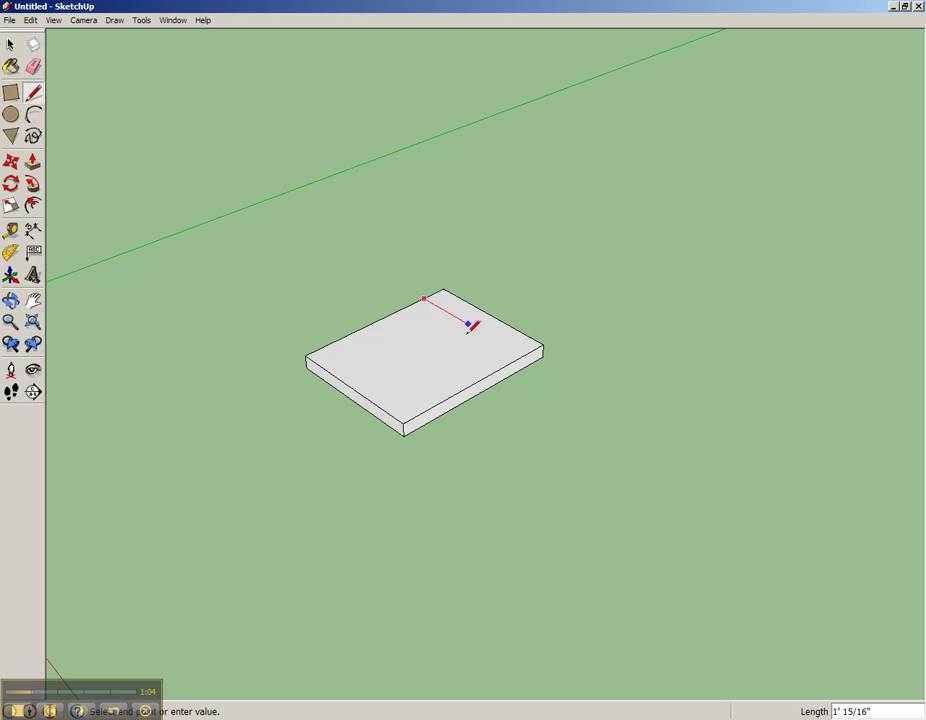
left_click(525, 352)
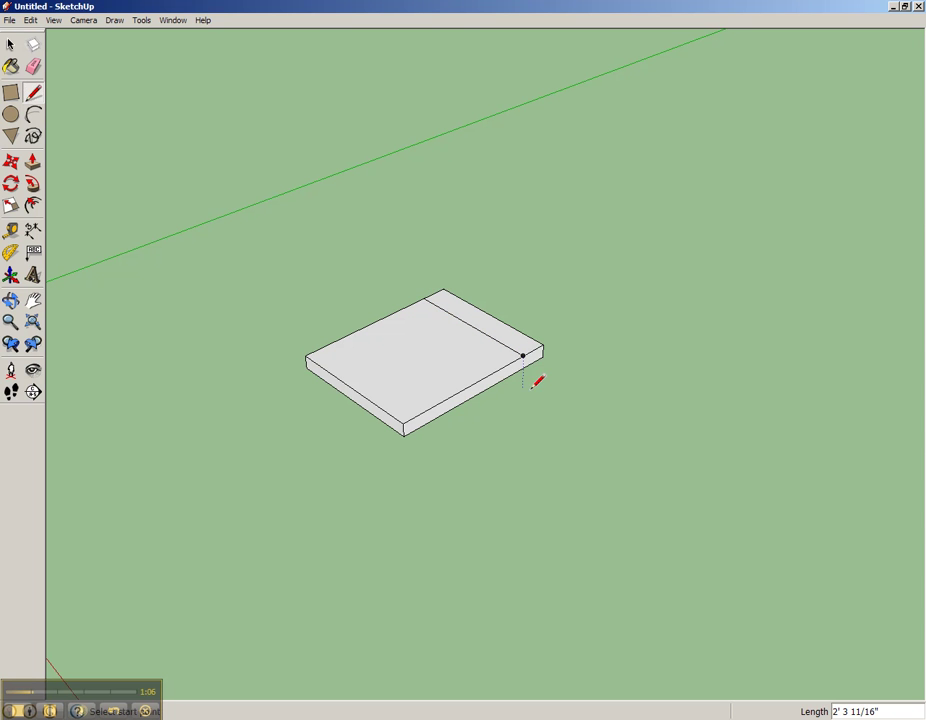
- Push/Pull the narrow strip at the seat's back edge up about 3' 1/16" to form the backrest
left_click(33, 160)
left_click(498, 348)
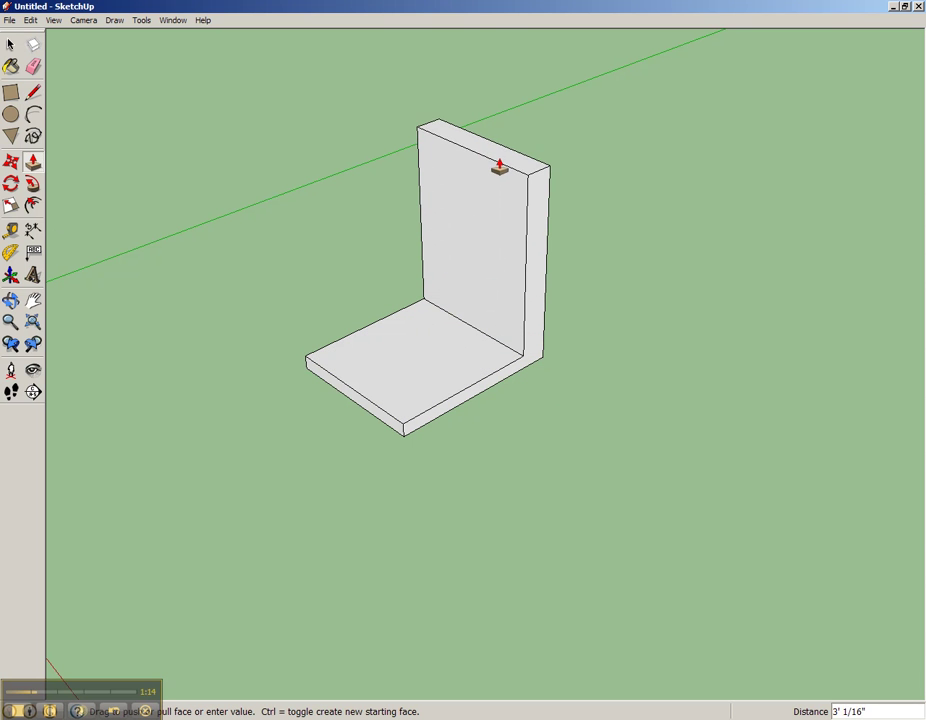
left_click(497, 168)
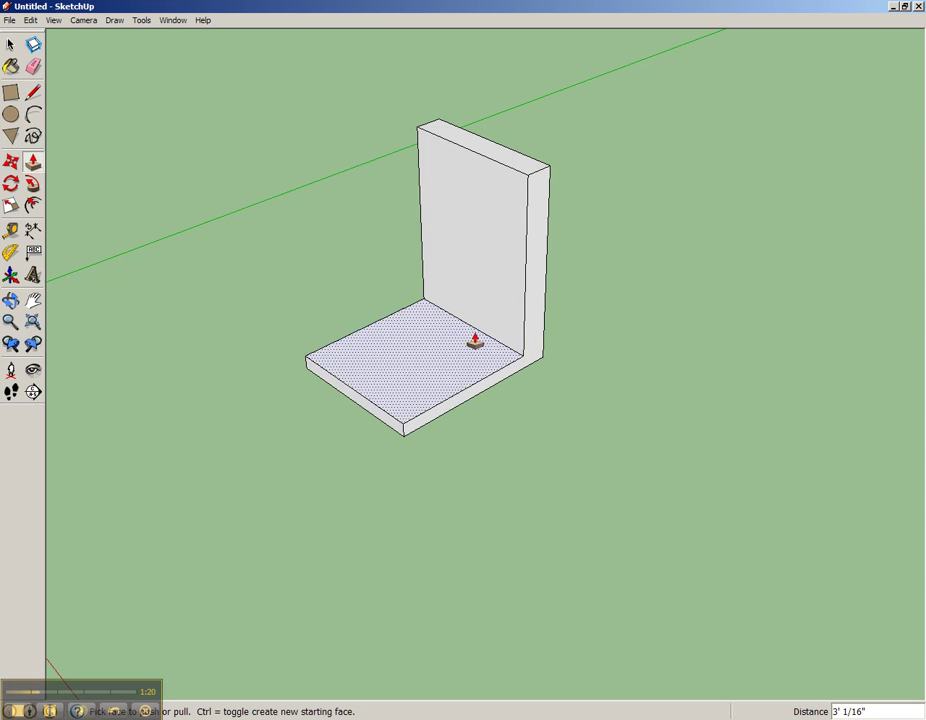
- Draw a small rectangle, about 3 to 5 inches per side, in each of the four corners of the seat's underside
left_click(11, 300)
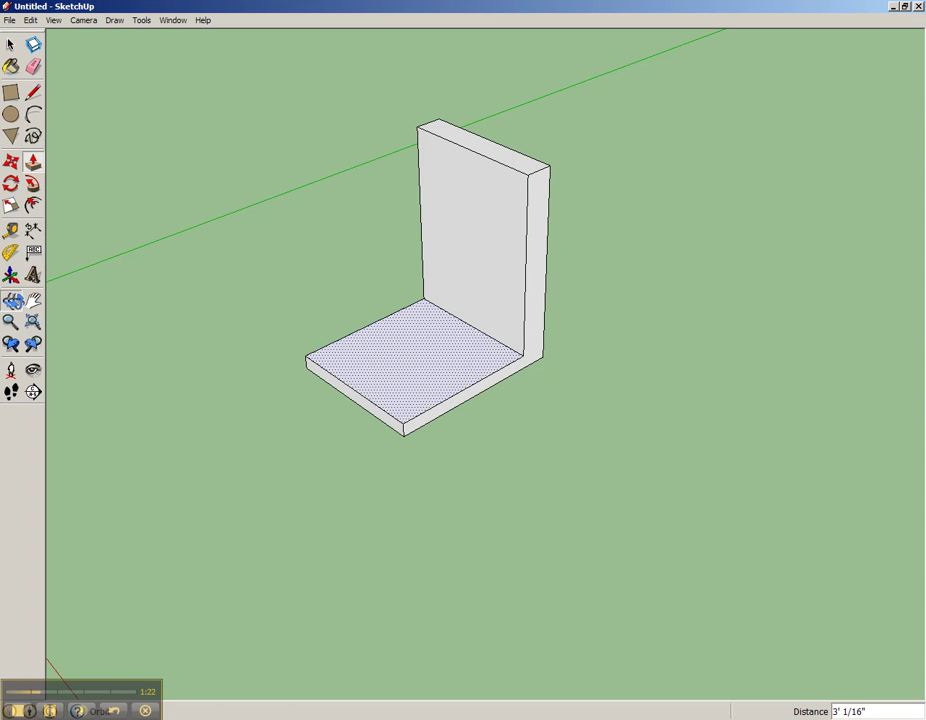
left_click_drag(386, 517, 418, 392)
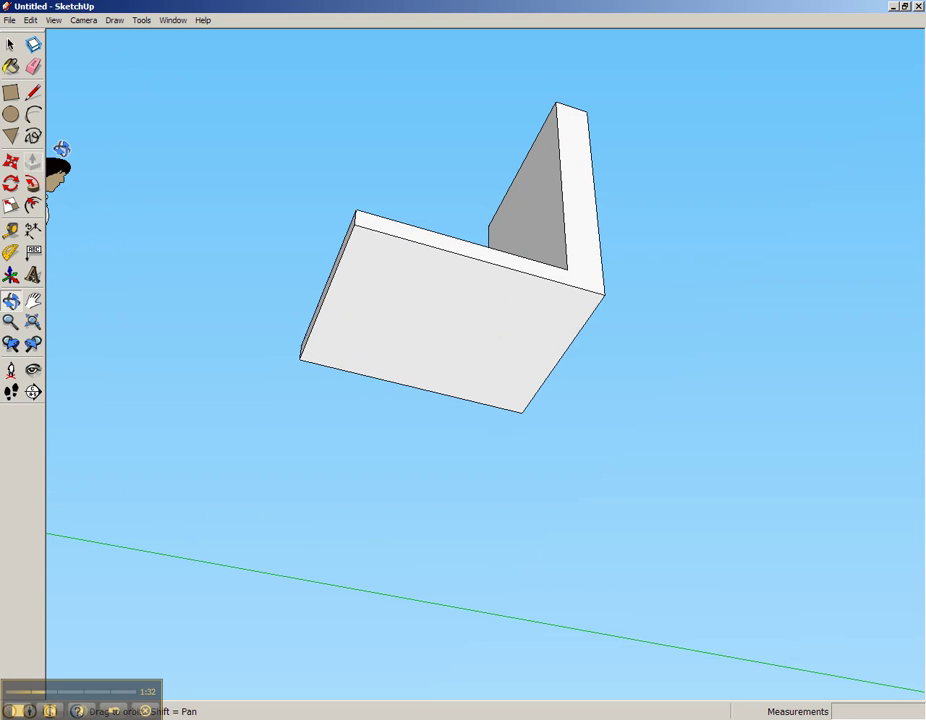
left_click(11, 91)
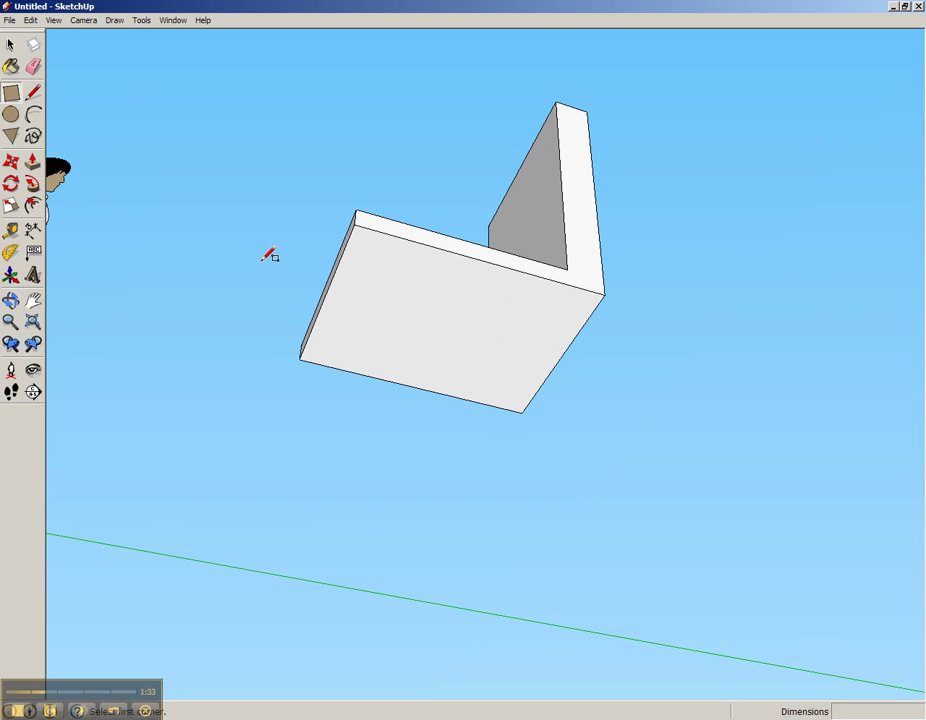
left_click(356, 223)
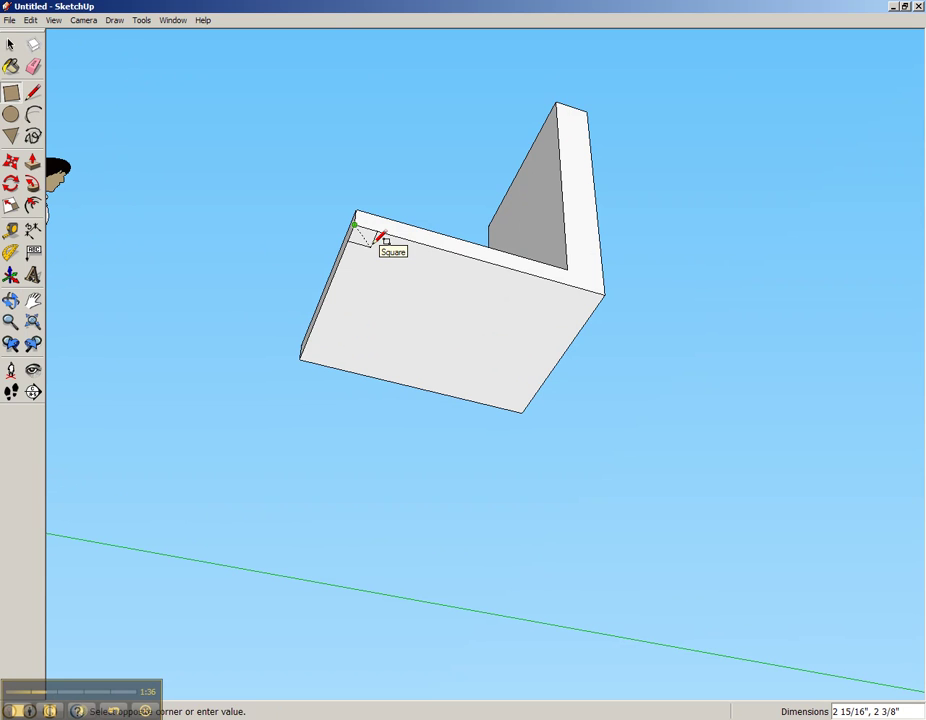
left_click(375, 247)
left_click(301, 358)
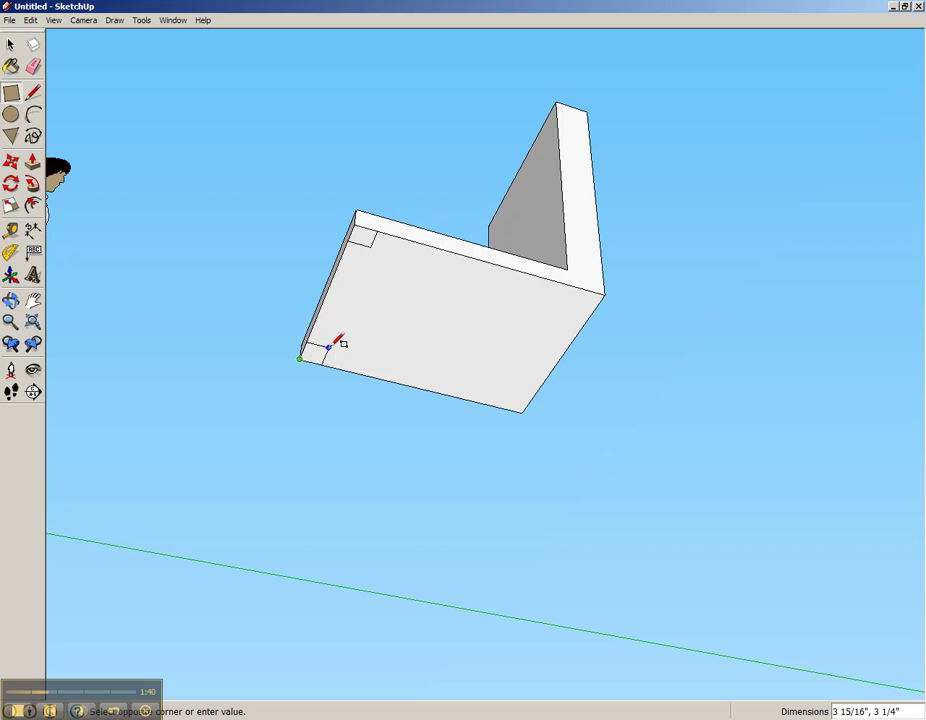
left_click(329, 344)
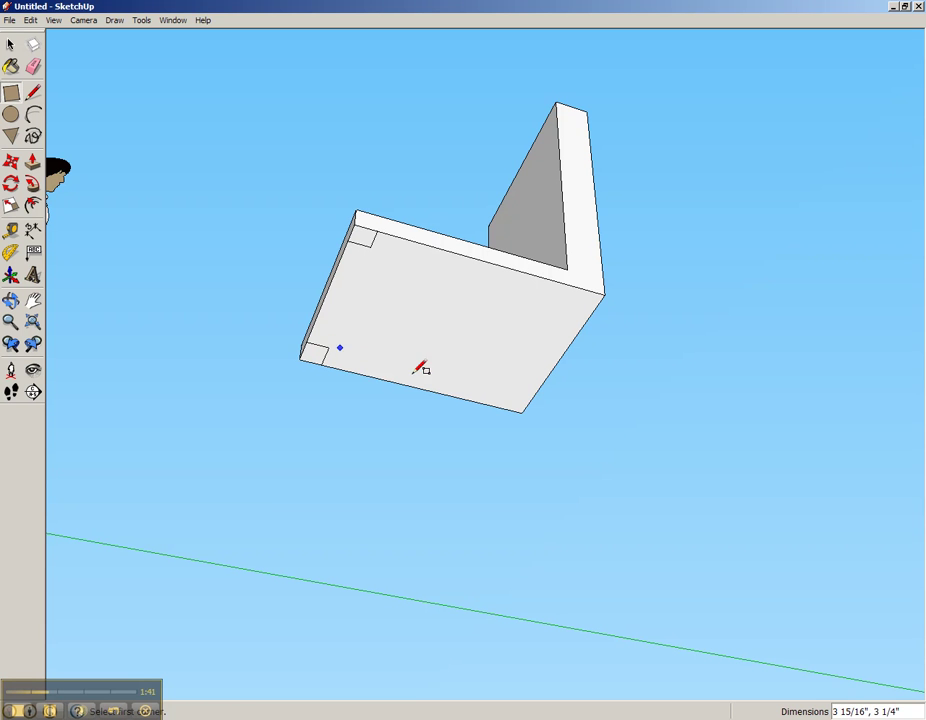
left_click(521, 410)
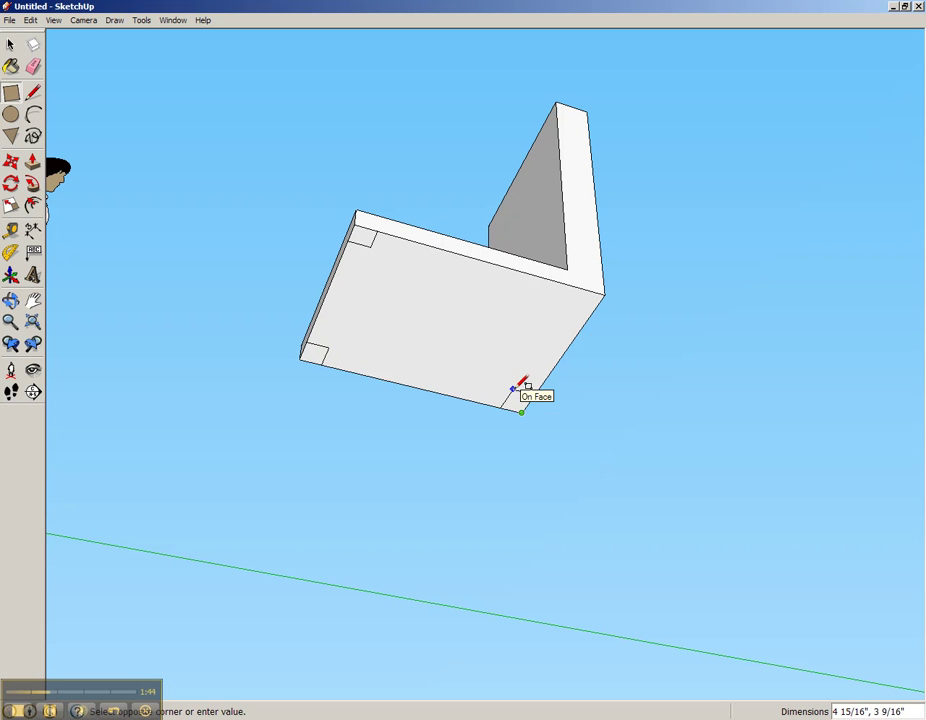
left_click(514, 389)
left_click(604, 295)
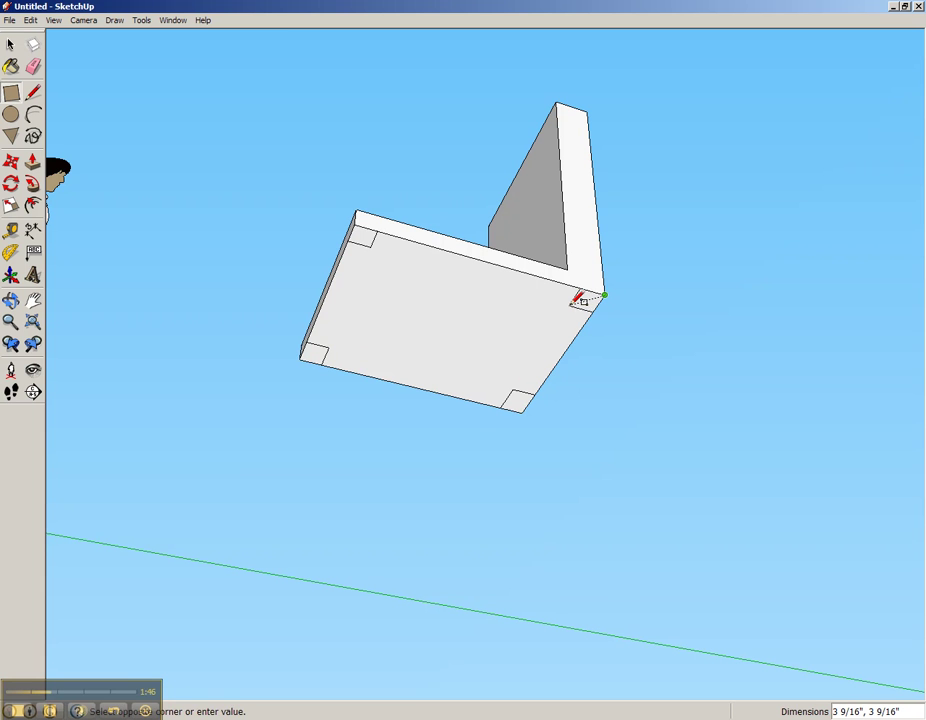
left_click(572, 303)
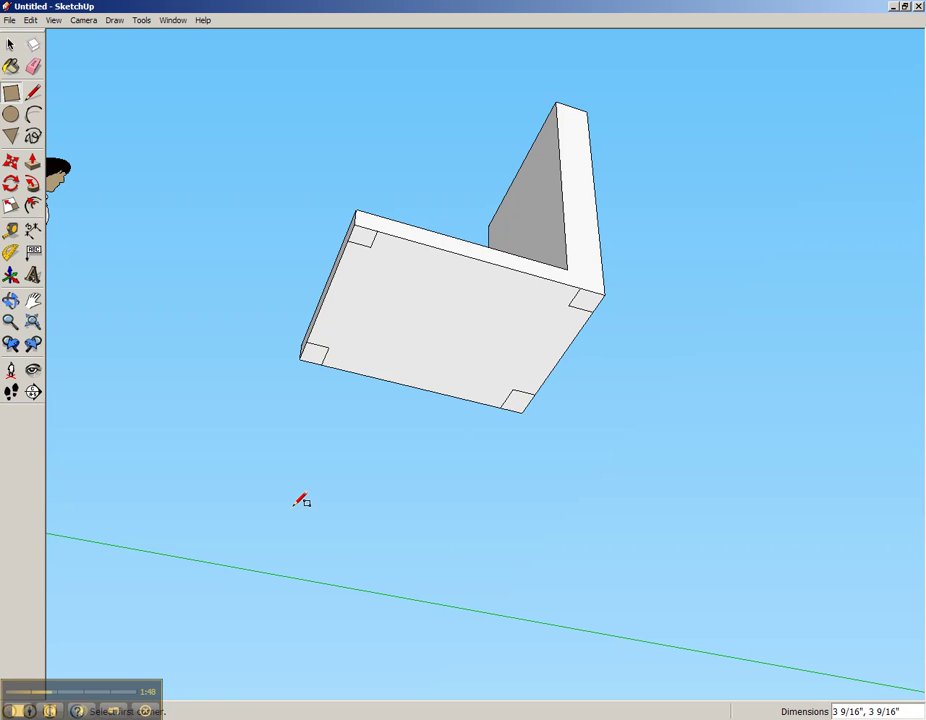
- Push/Pull the four corner rectangles down into legs, the first about 1' 9 9/16" and the last about 1' 4 3/4" long
key("l")
left_click(33, 160)
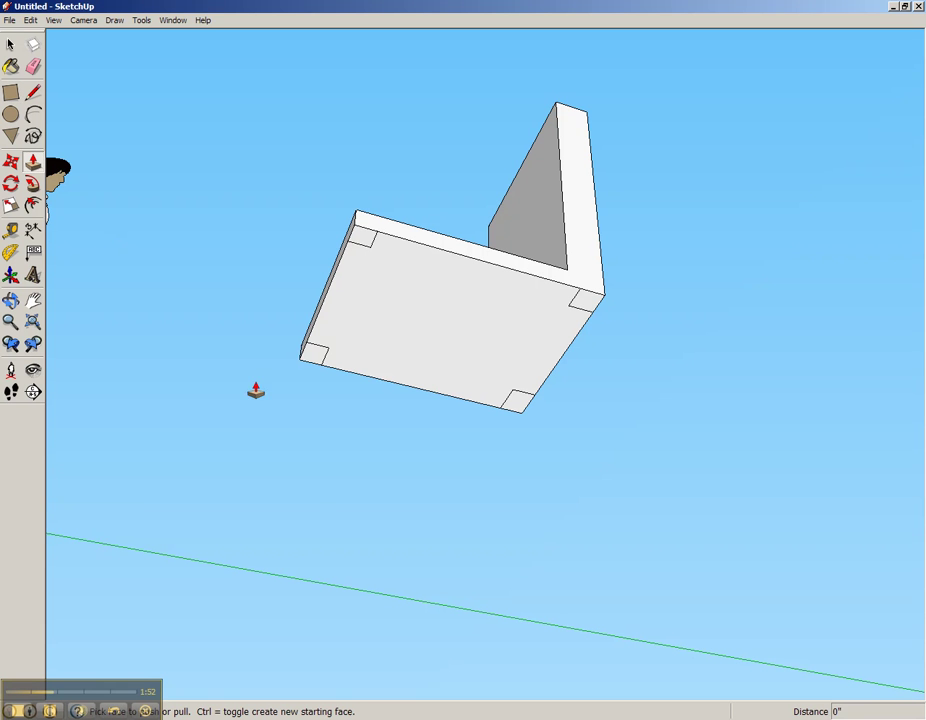
left_click_drag(315, 372, 311, 498)
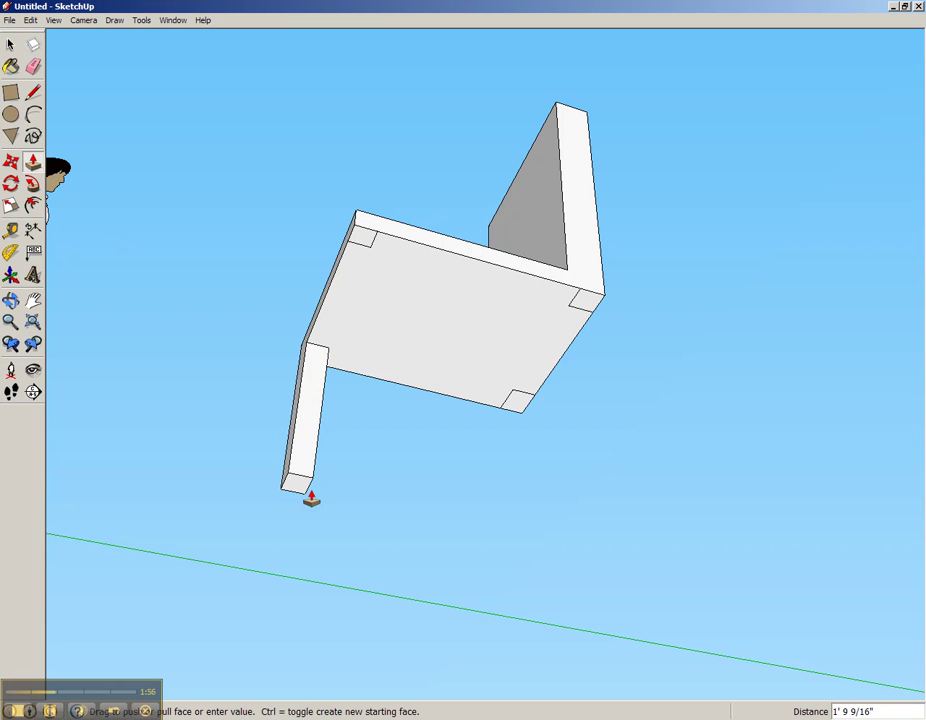
left_click_drag(364, 242, 355, 413)
left_click_drag(514, 408, 533, 502)
left_click_drag(585, 315, 592, 411)
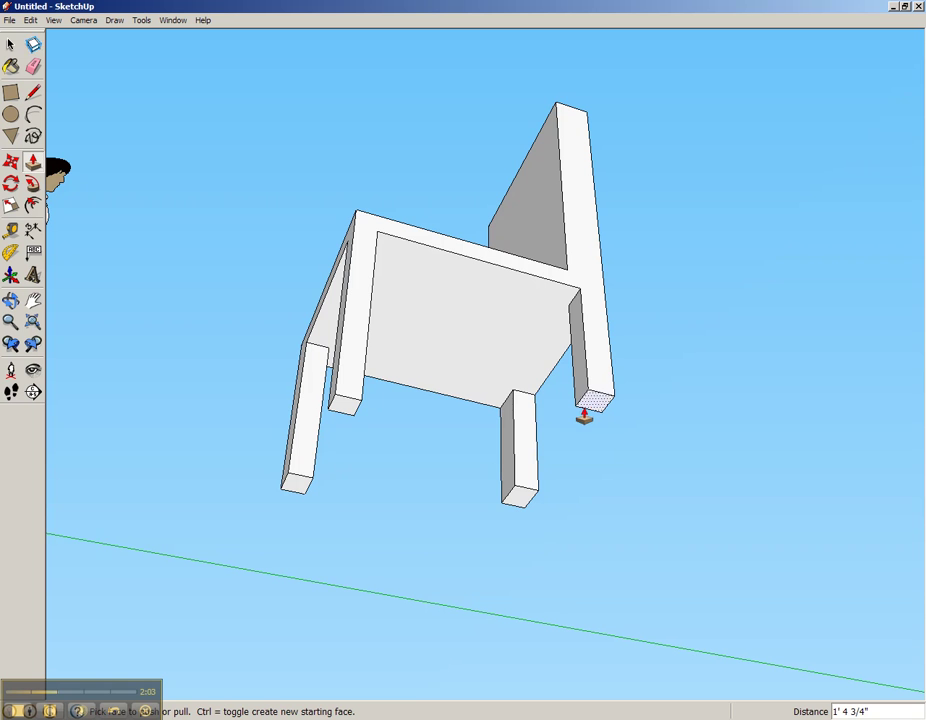
- Push/Pull the bottoms of the three shorter legs down about 4 11/16", 9 11/16" and 9 1/2" to match the longest leg
left_click(10, 299)
left_click_drag(231, 327, 432, 577)
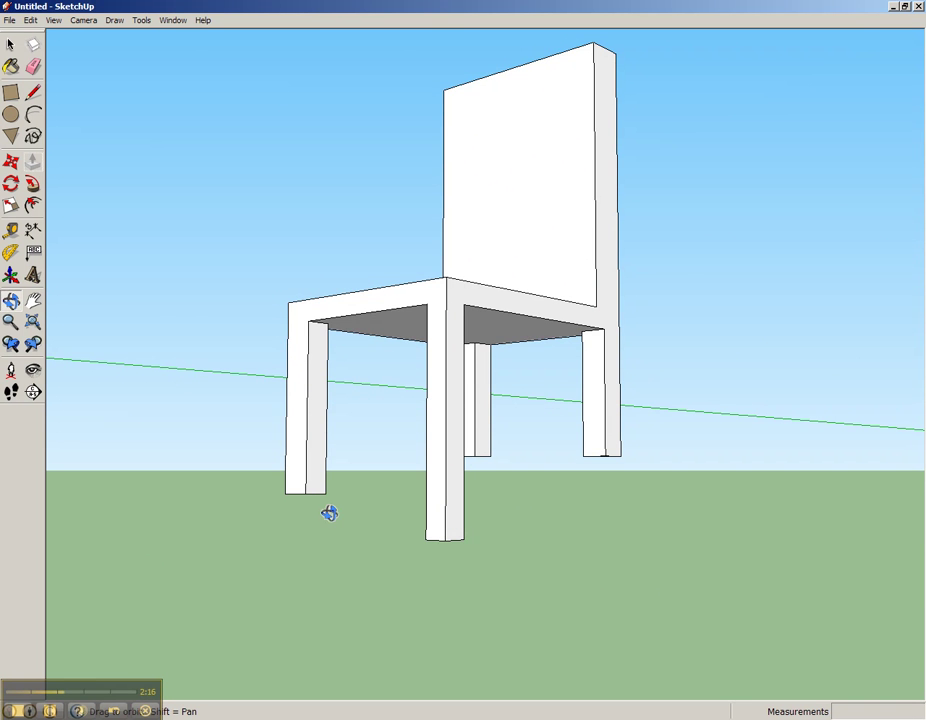
left_click_drag(258, 475, 225, 312)
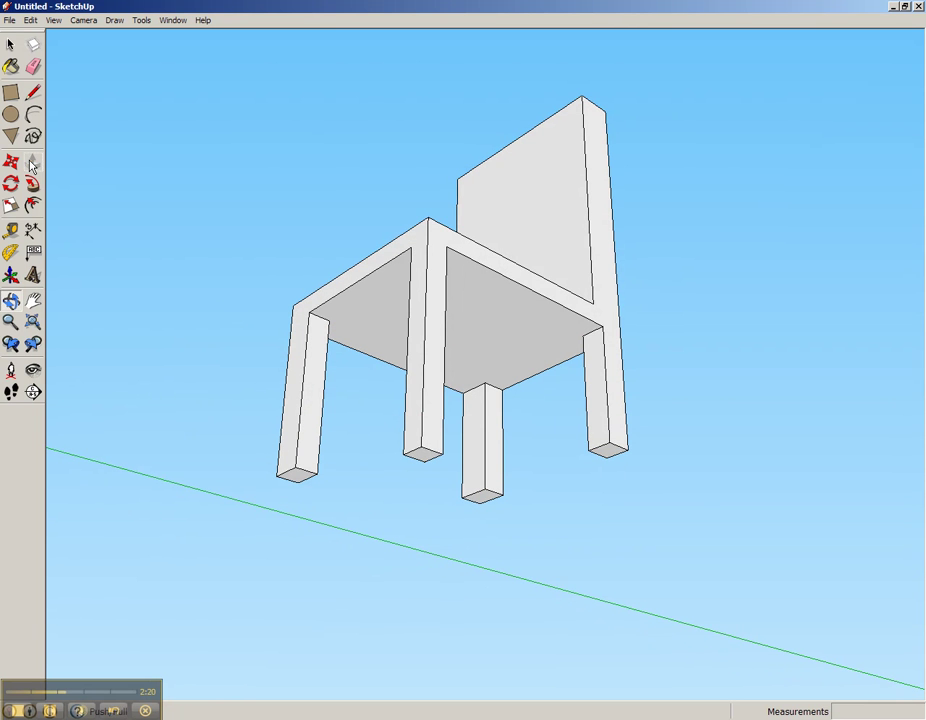
left_click(32, 164)
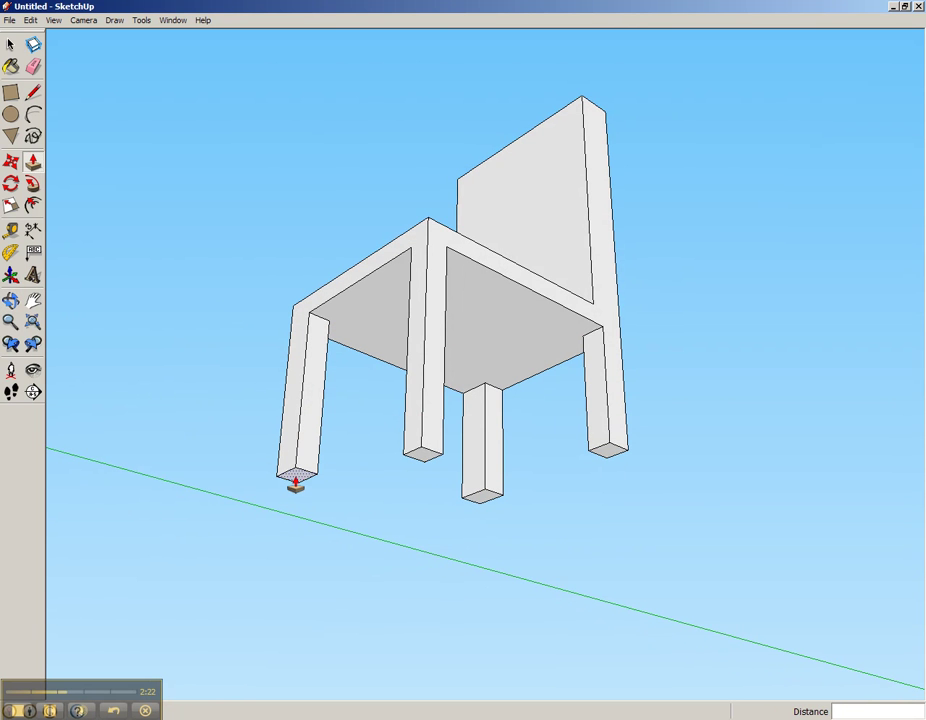
left_click_drag(293, 485, 426, 467)
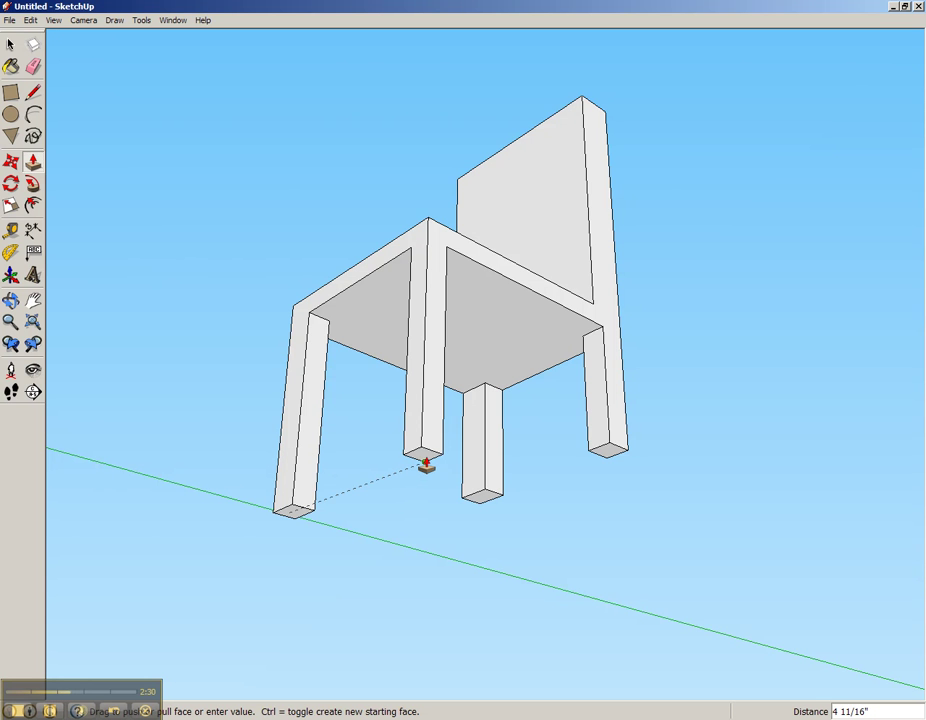
left_click(426, 463)
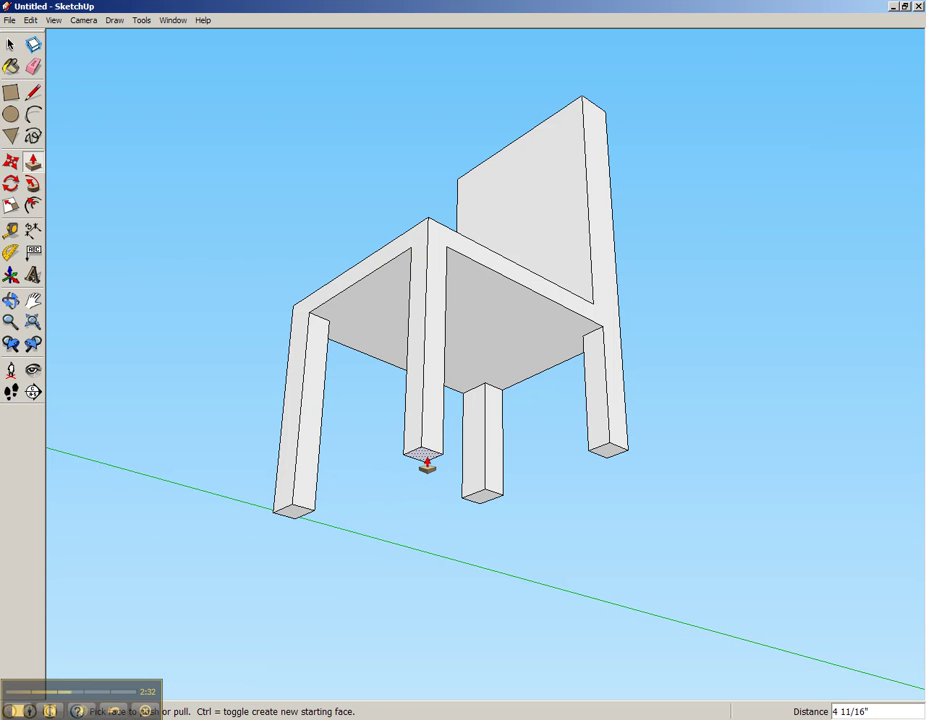
left_click(482, 501)
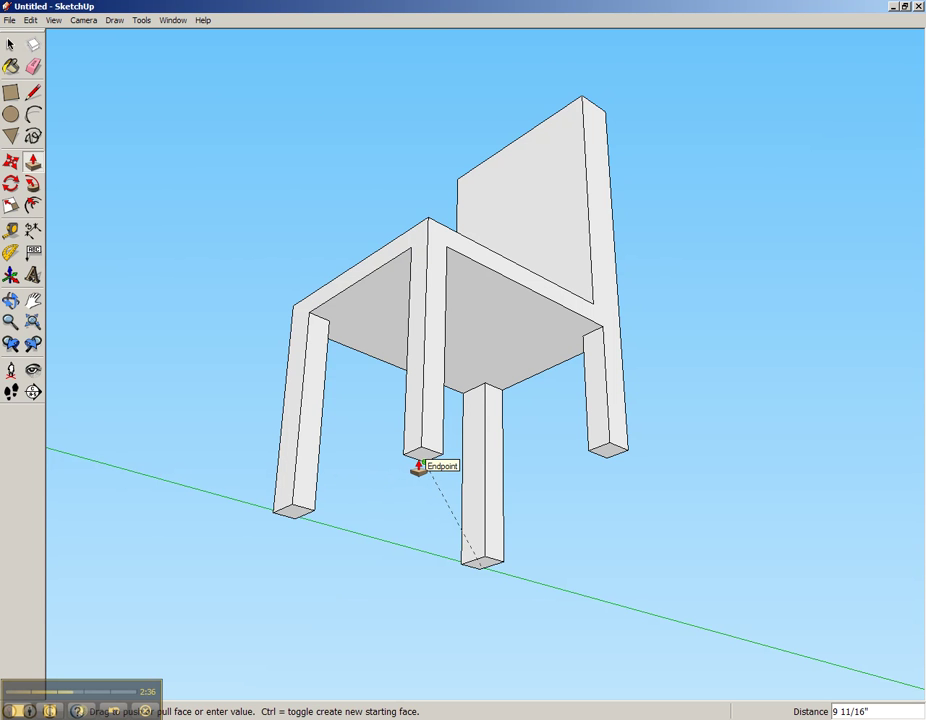
left_click(419, 467)
left_click(607, 455)
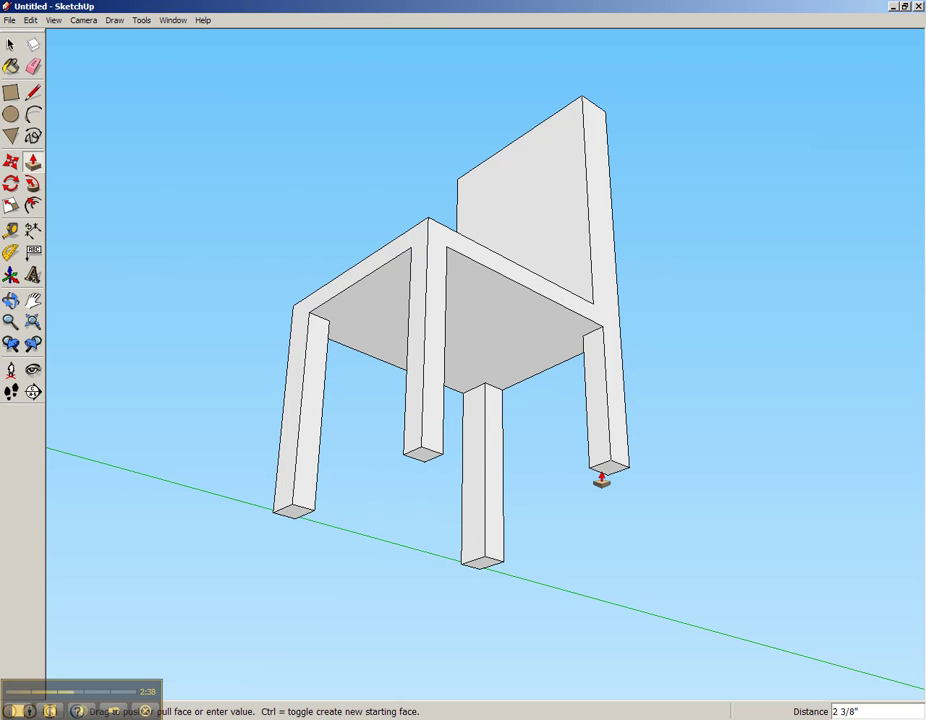
left_click(419, 467)
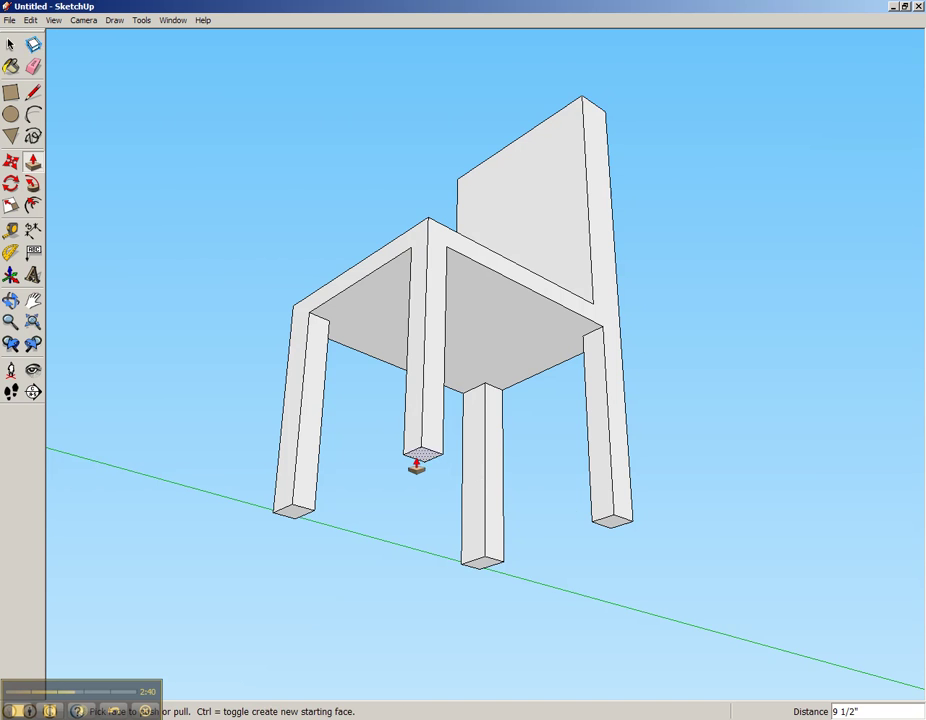
- Select the entire chair and move it up about 1' 4 13/16"
left_click(10, 300)
left_click_drag(157, 343, 666, 502)
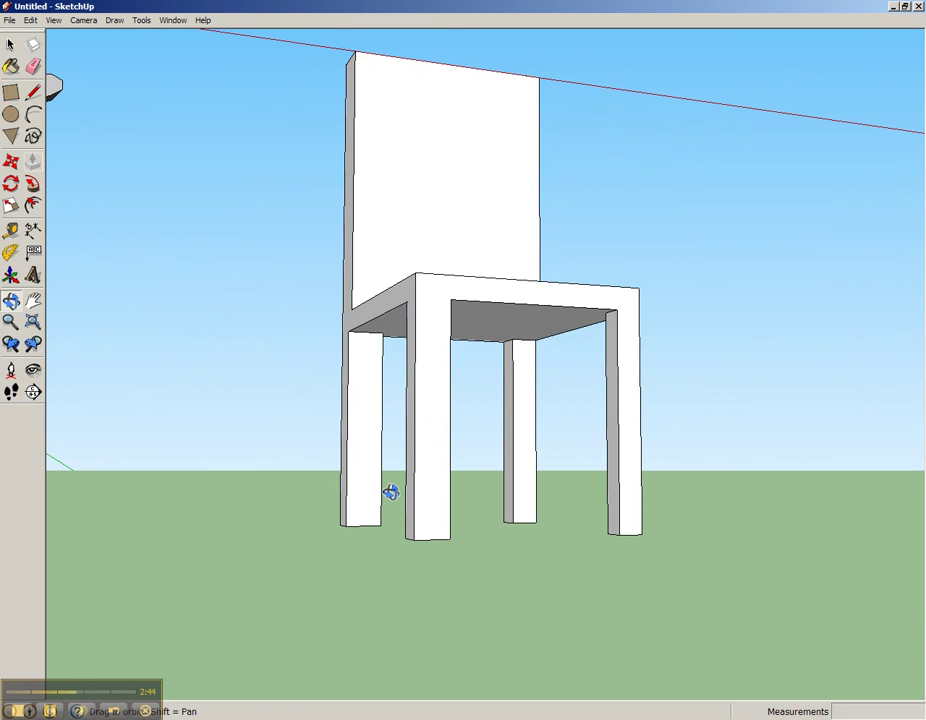
left_click_drag(391, 492, 279, 531)
scroll(305, 464, "down", 5)
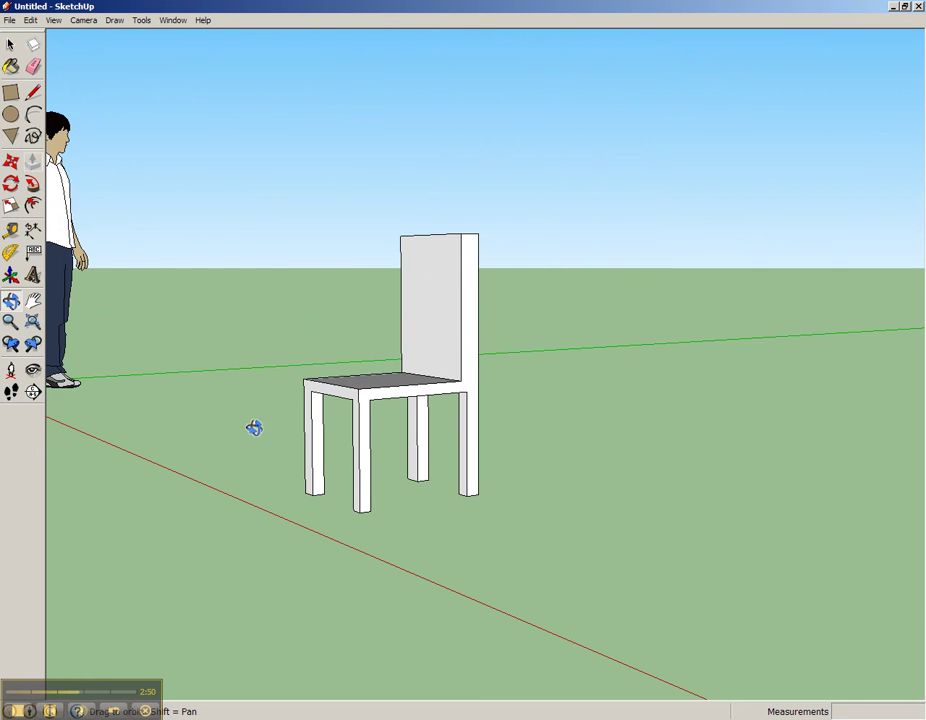
left_click_drag(252, 428, 271, 438)
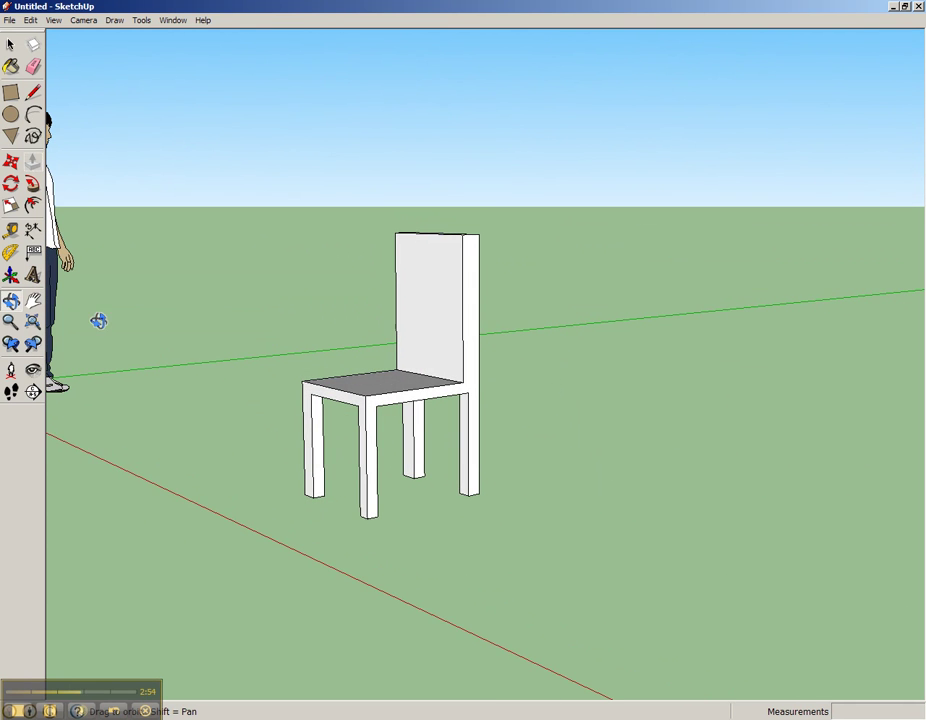
left_click(11, 45)
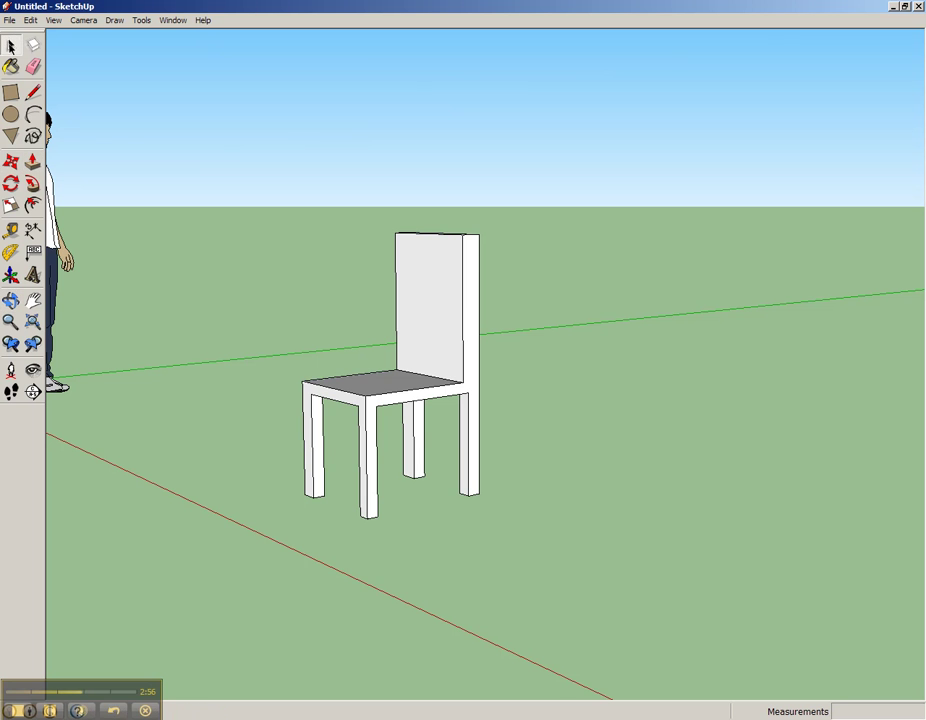
left_click_drag(230, 191, 472, 502)
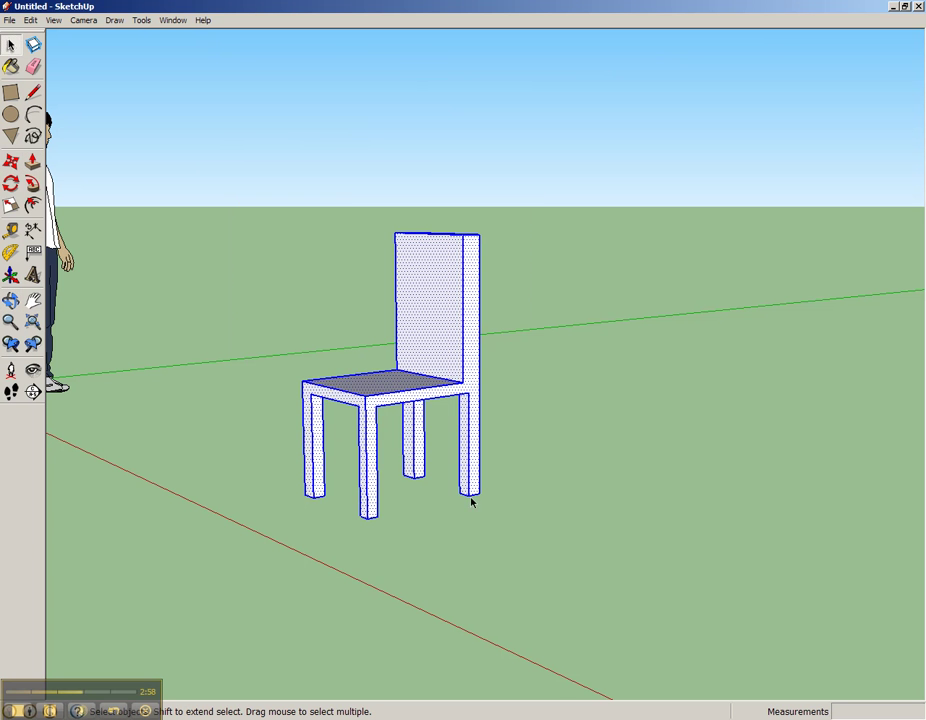
left_click(12, 163)
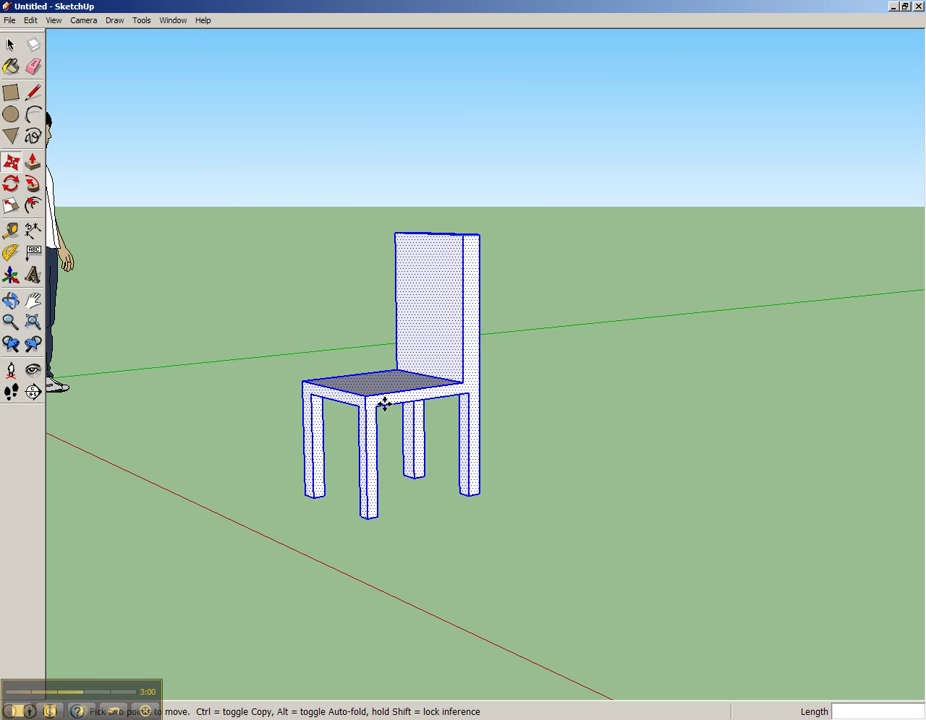
left_click_drag(384, 404, 370, 327)
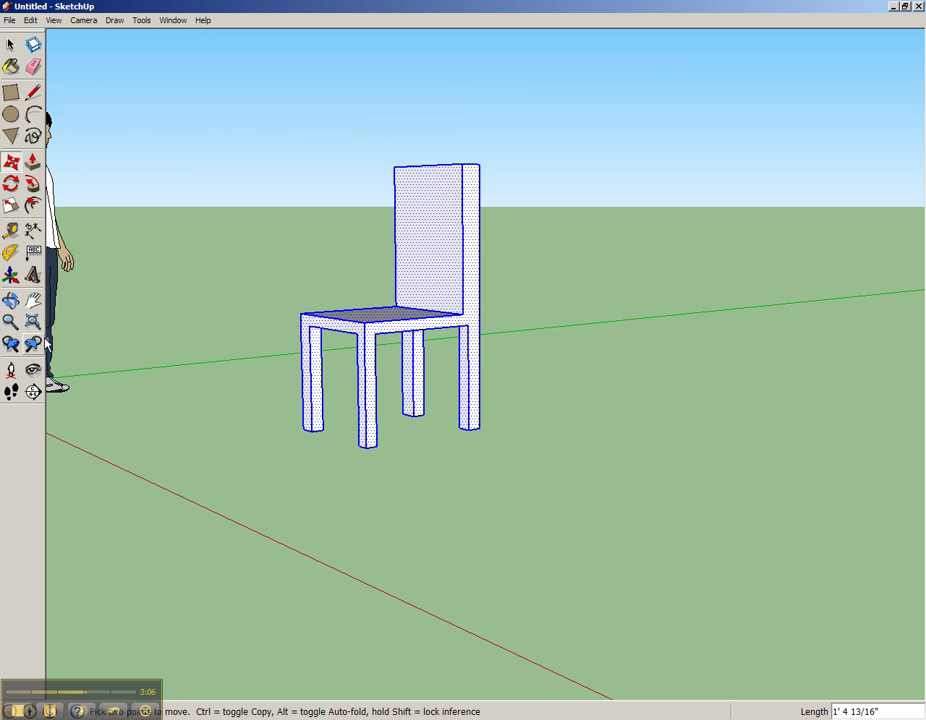
- Move the whole chair up the blue axis about 9 1/4" so its legs stand at ground level, and clear the selection
left_click(10, 300)
left_click_drag(176, 422, 573, 341)
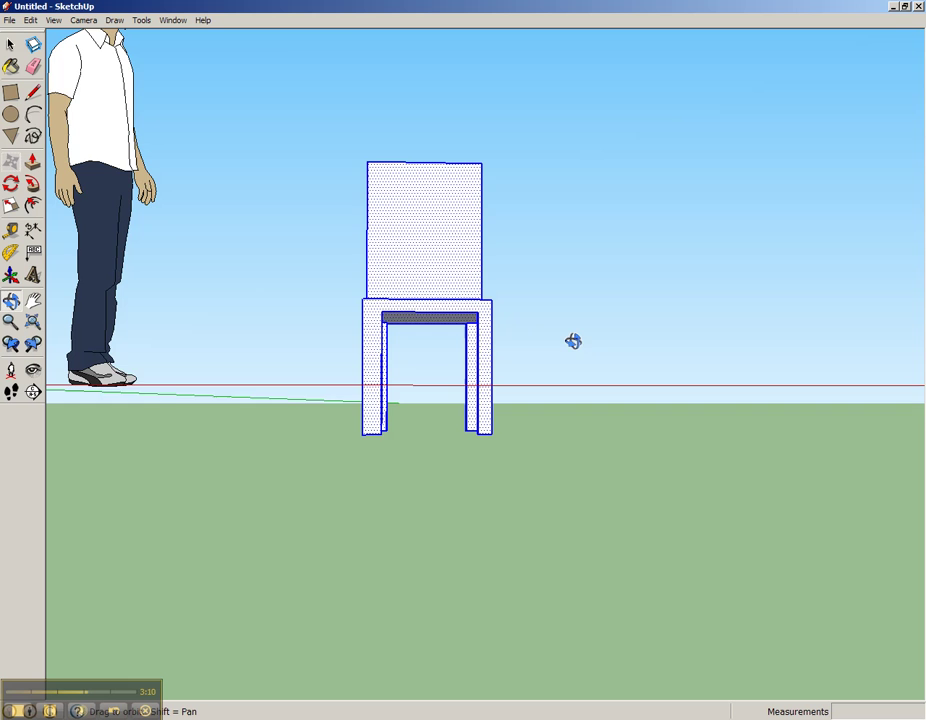
middle_click_drag(573, 341, 573, 346)
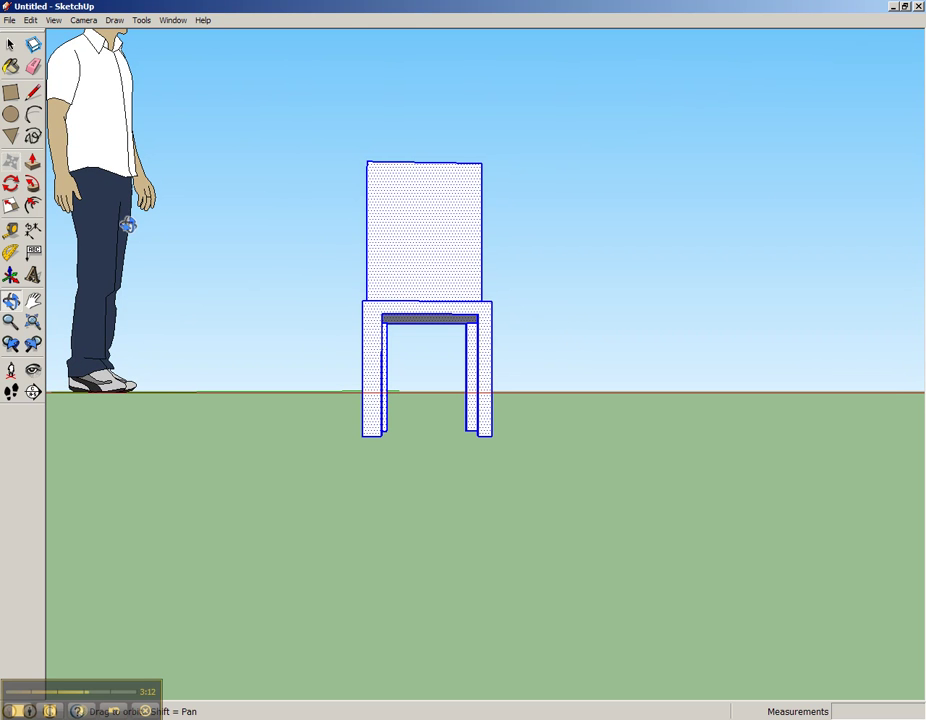
left_click(9, 160)
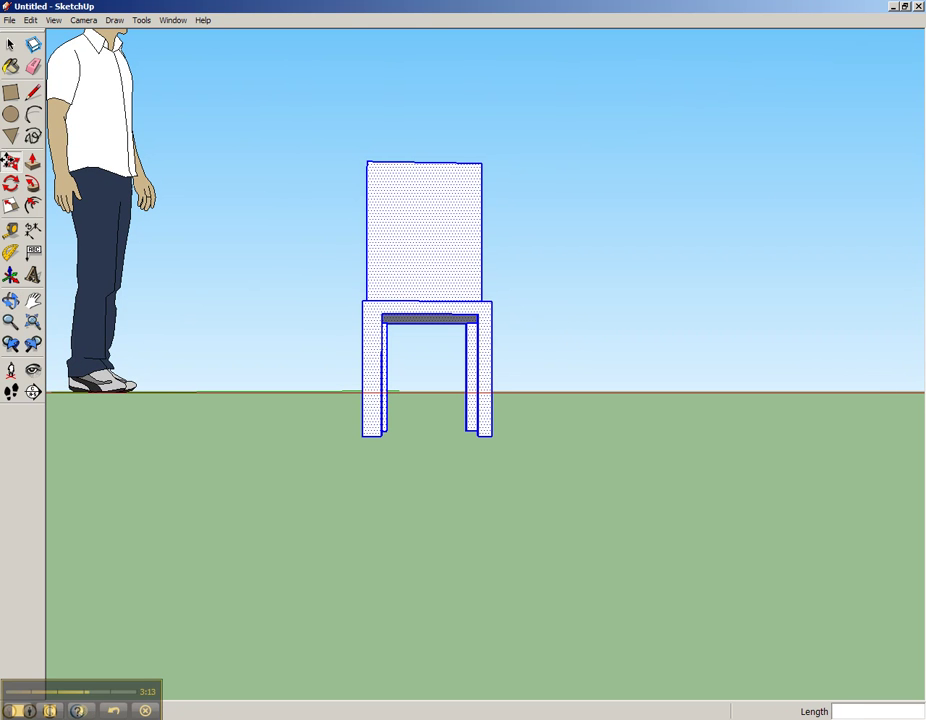
left_click(428, 277)
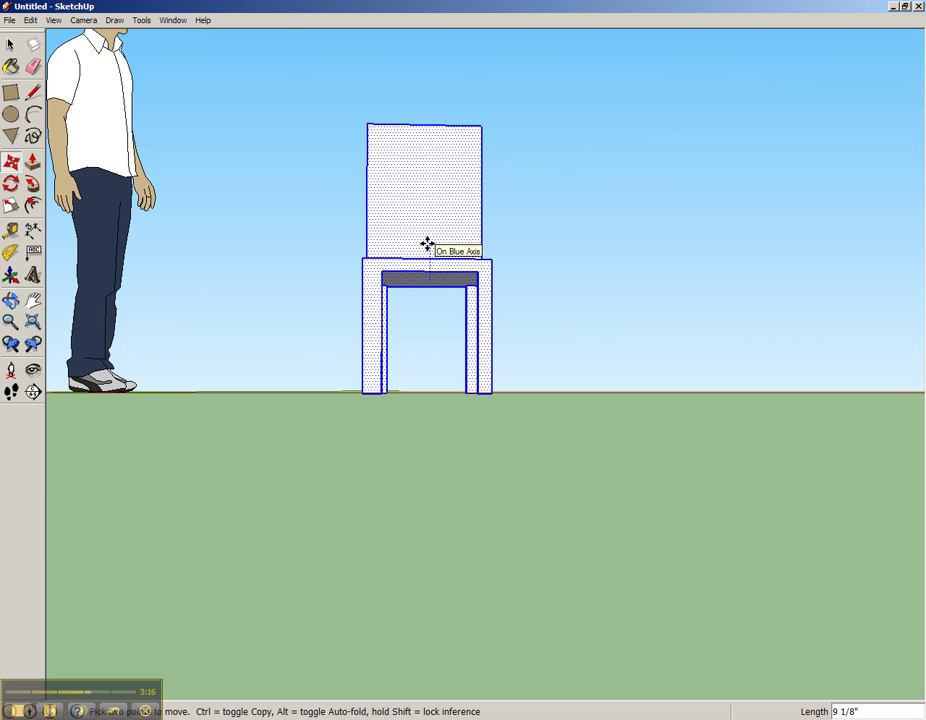
left_click(427, 244)
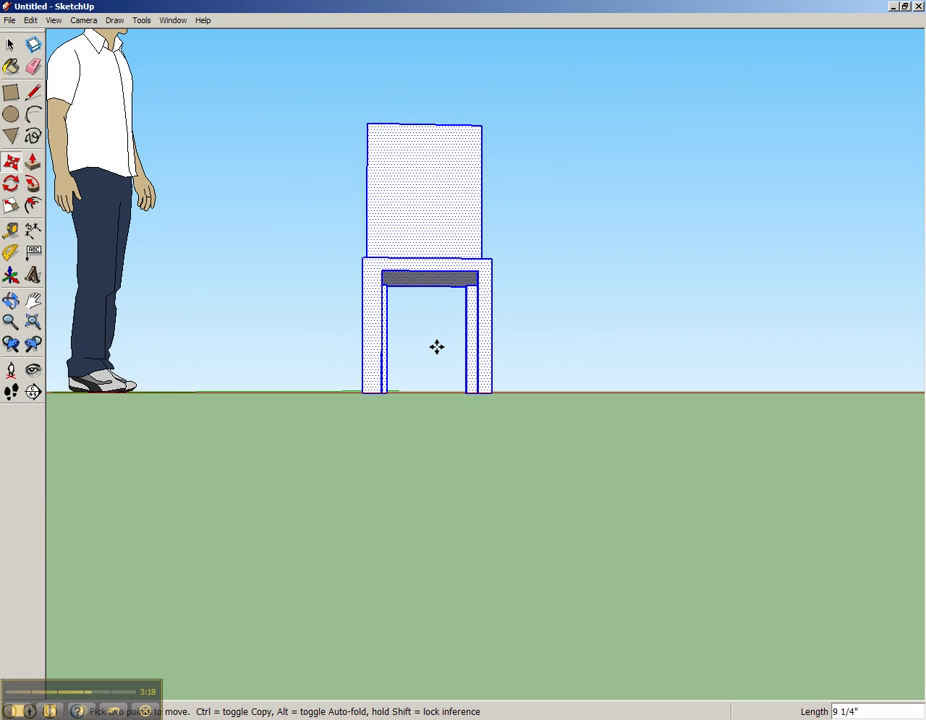
left_click(9, 302)
left_click_drag(600, 516, 300, 517)
left_click_drag(651, 440, 455, 500)
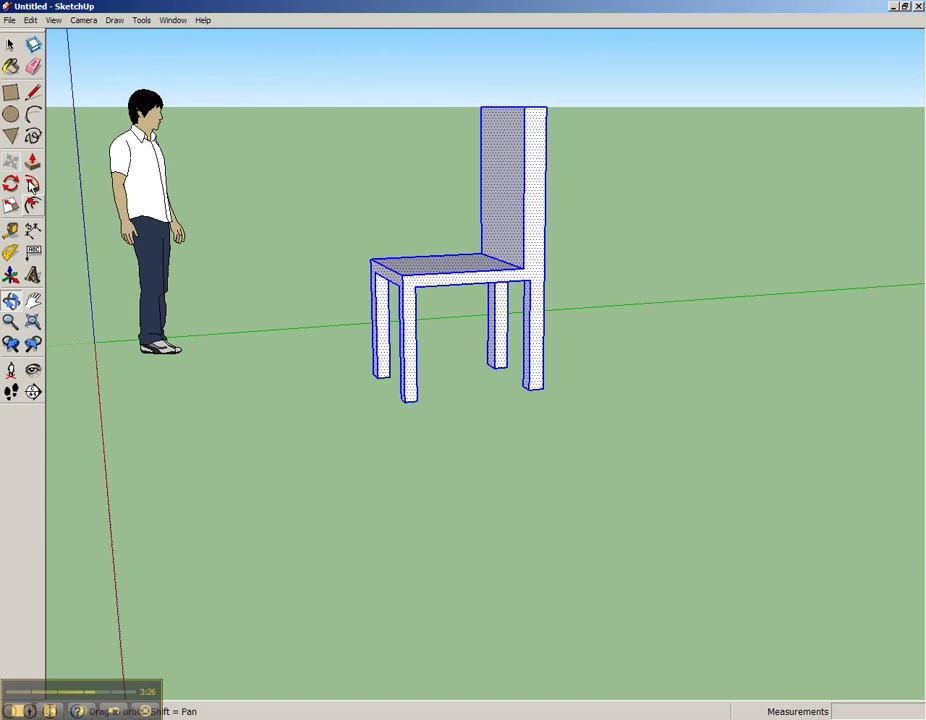
left_click(10, 44)
left_click(446, 369)
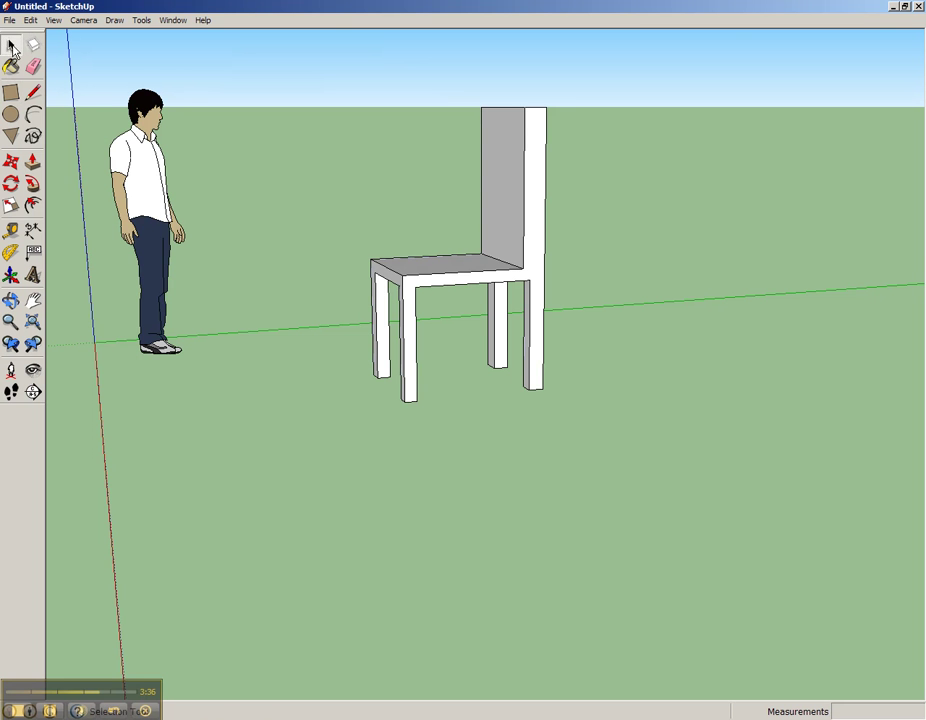
- Push/Pull the backrest's front face inward by 2" to make the backrest thinner
left_click(10, 299)
left_click_drag(449, 453, 296, 343)
left_click(32, 160)
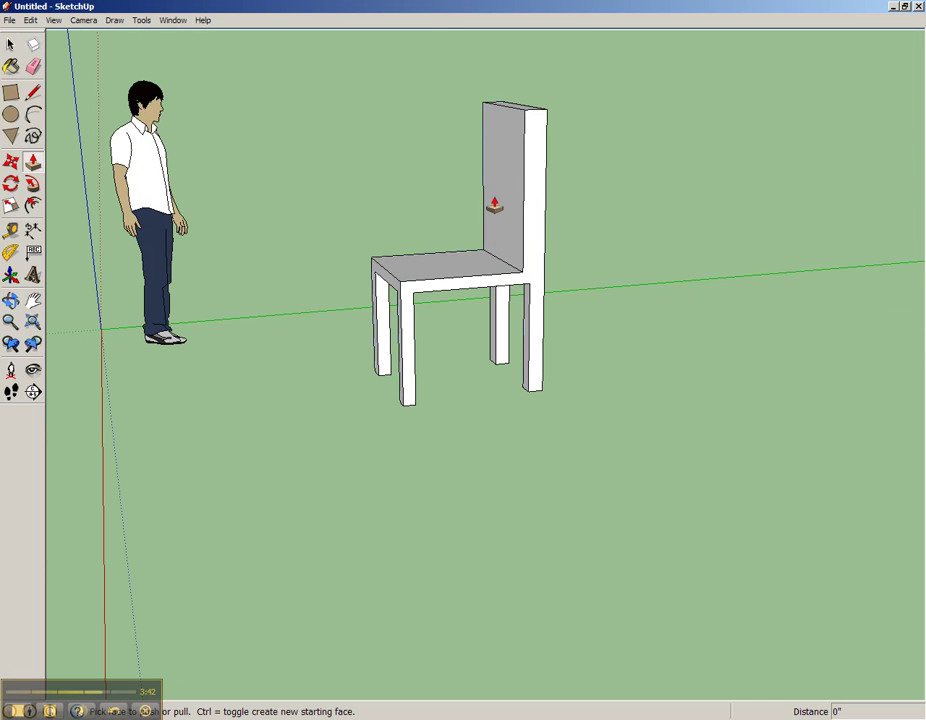
left_click_drag(496, 205, 504, 206)
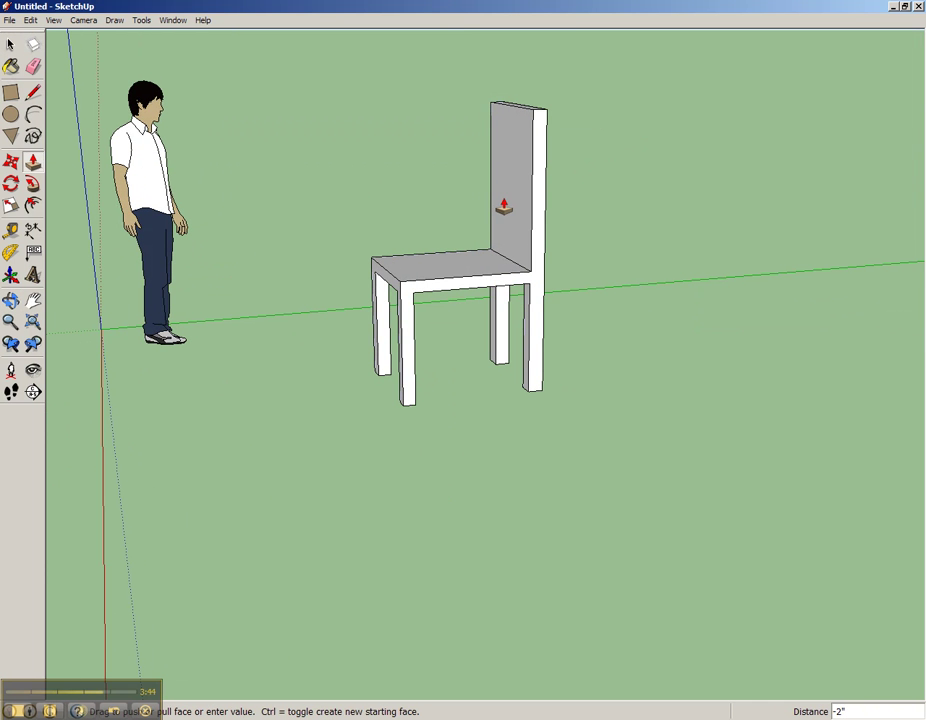
left_click(504, 206)
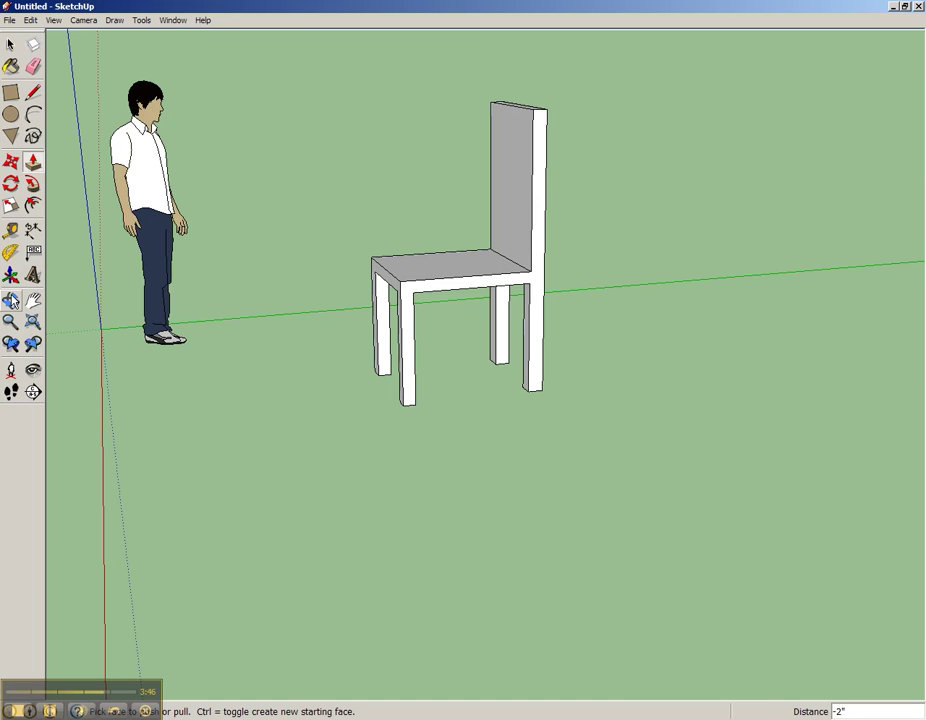
left_click(12, 301)
left_click_drag(362, 262, 520, 525)
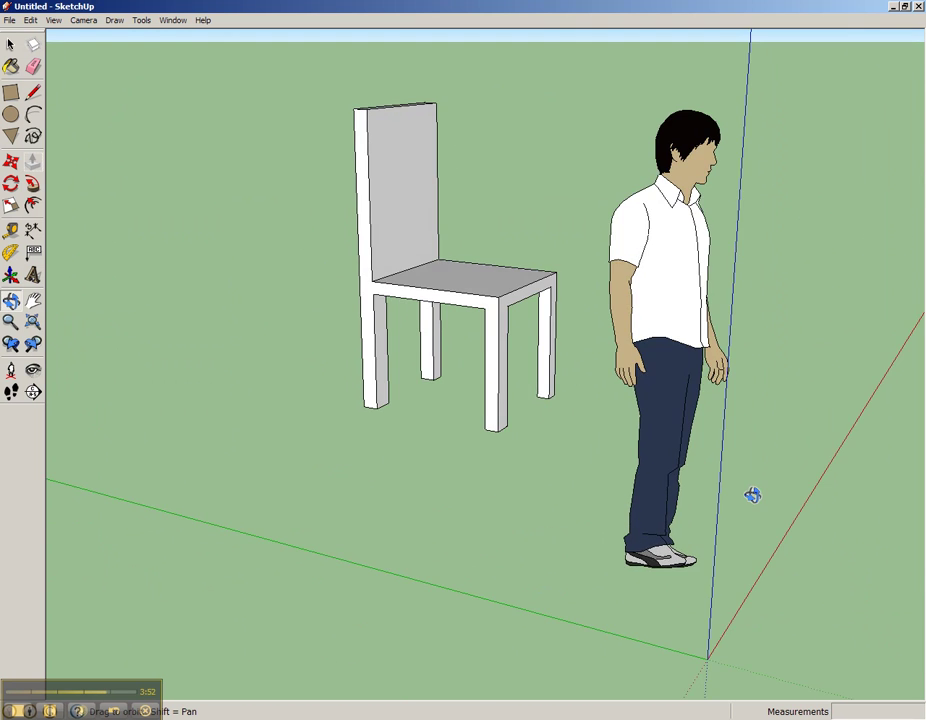
left_click_drag(752, 495, 450, 443)
left_click_drag(604, 476, 347, 437)
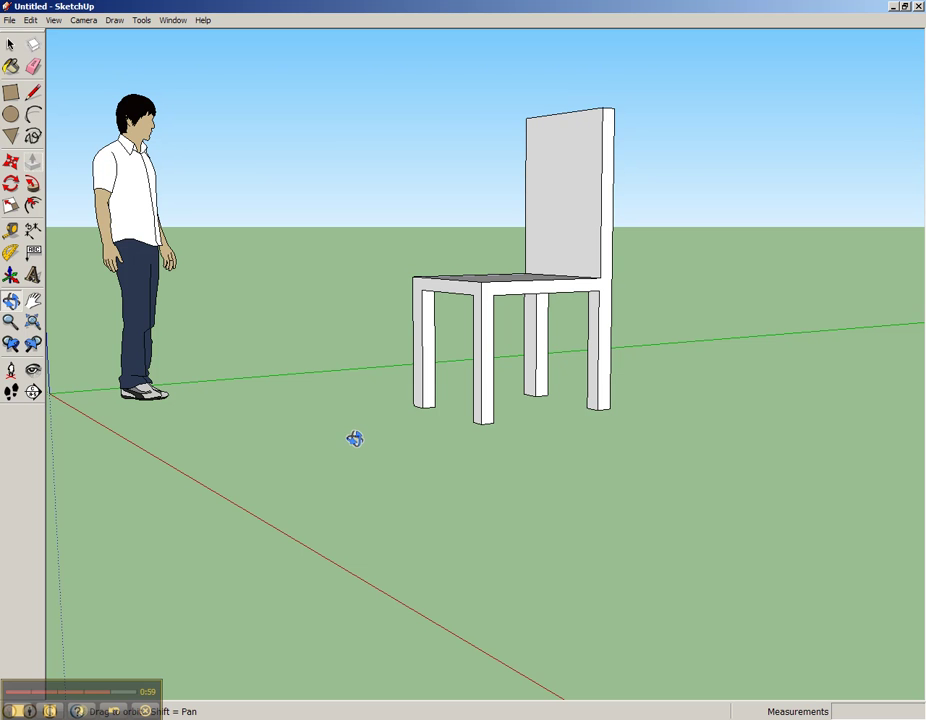